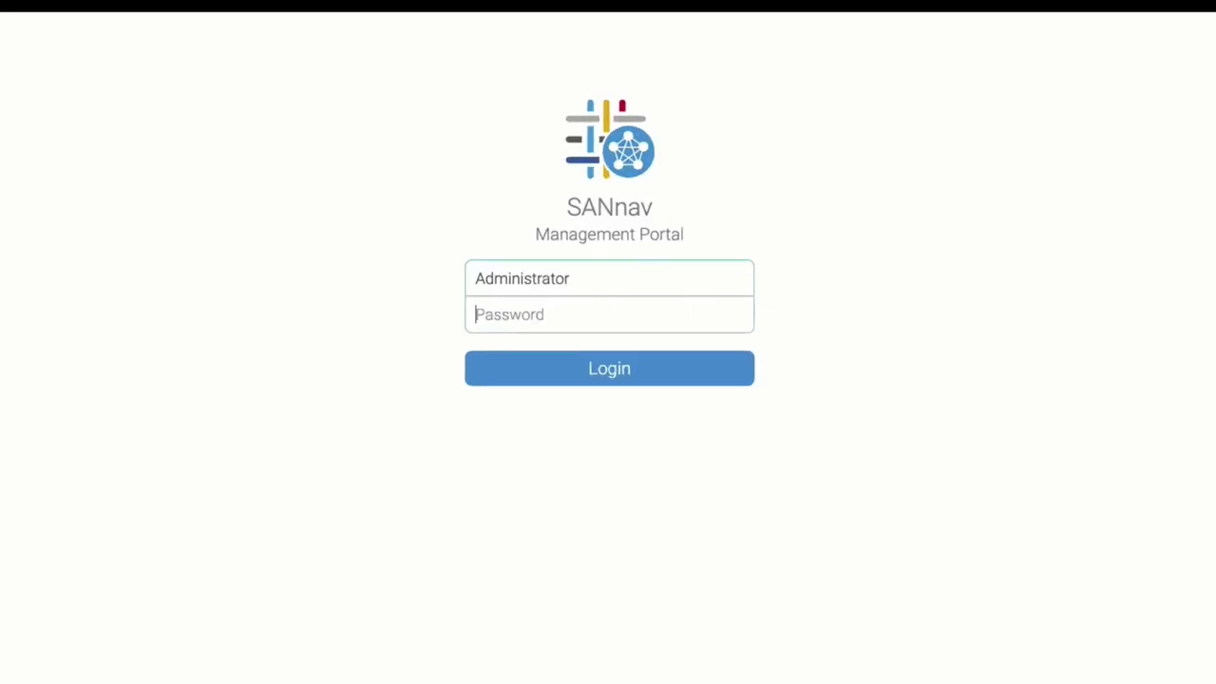
- Enter the Administrator account password and log in to the SANnav Management Portal
text(••)
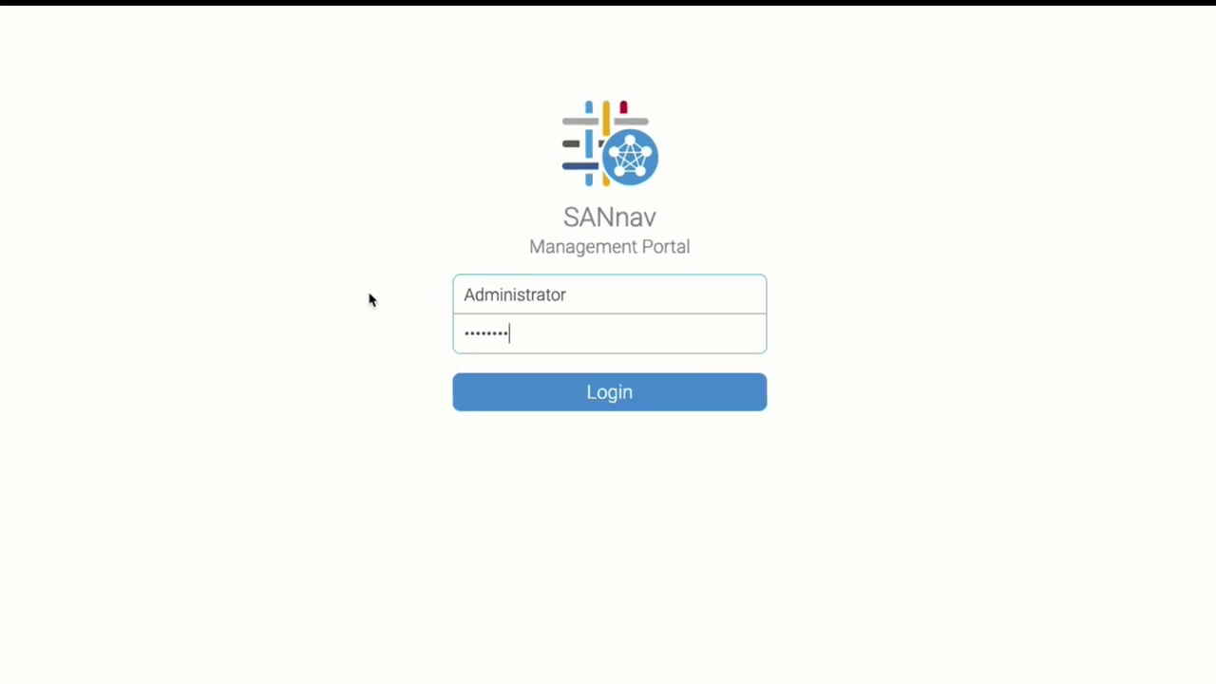
click(507, 412)
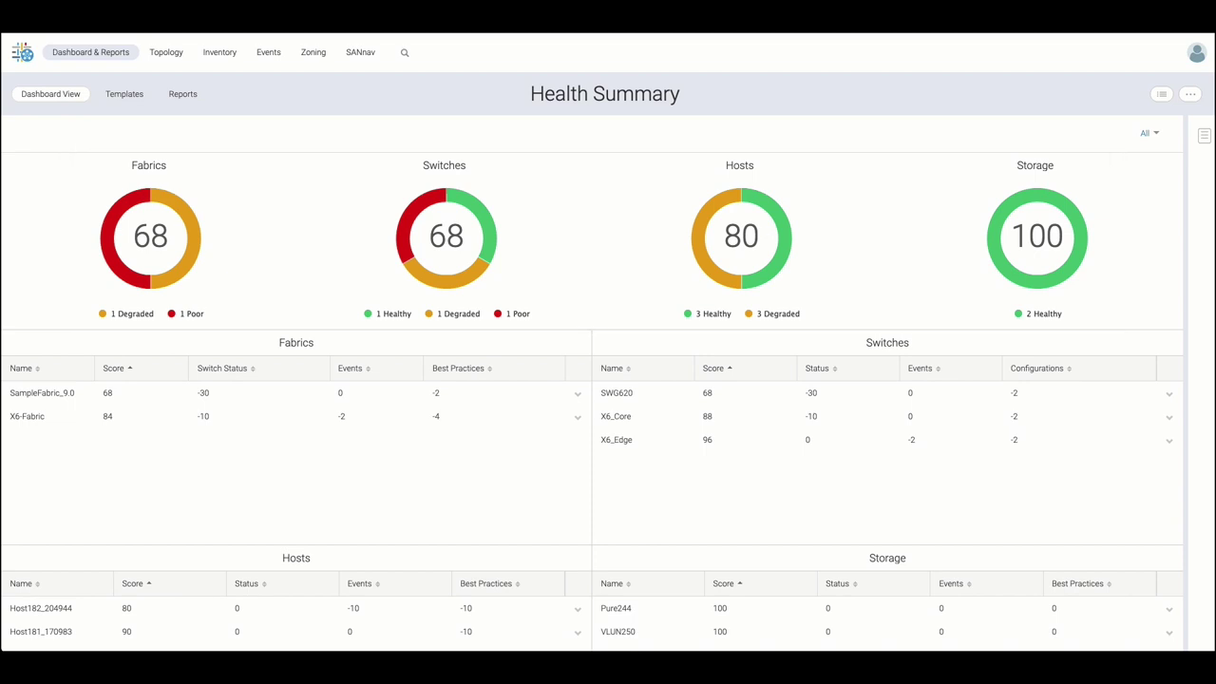
- List the switches with poor status from the Health Summary and view SWG620 in WebTools
click(397, 234)
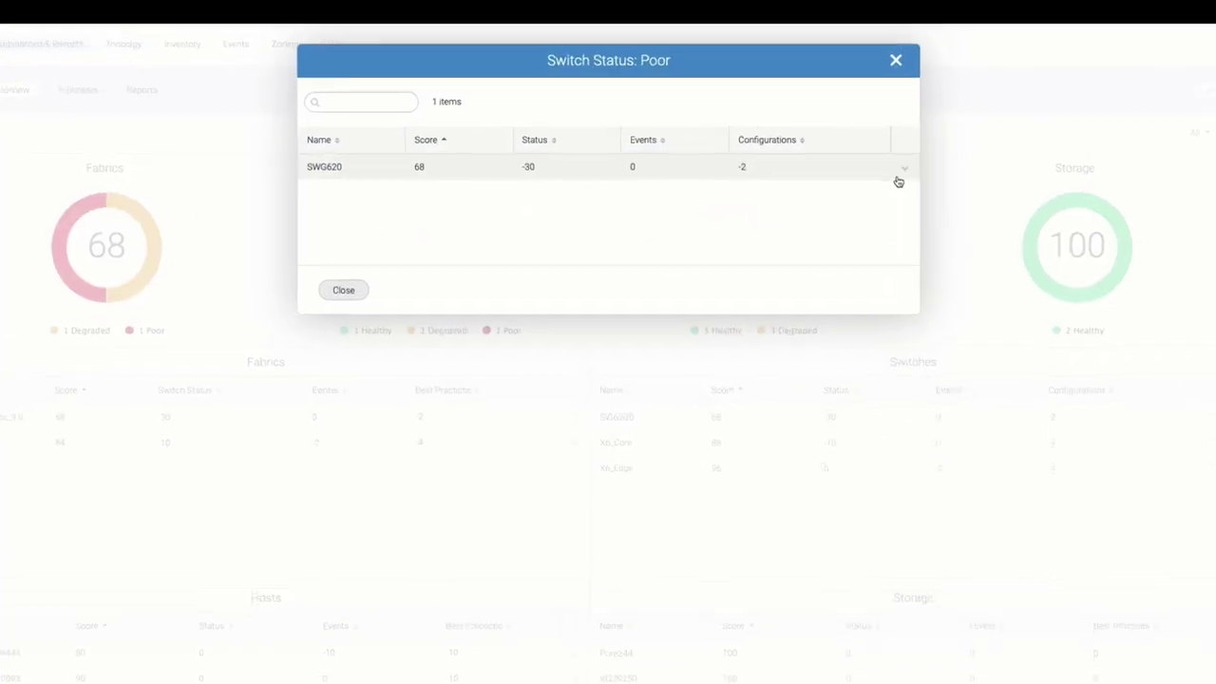
click(879, 165)
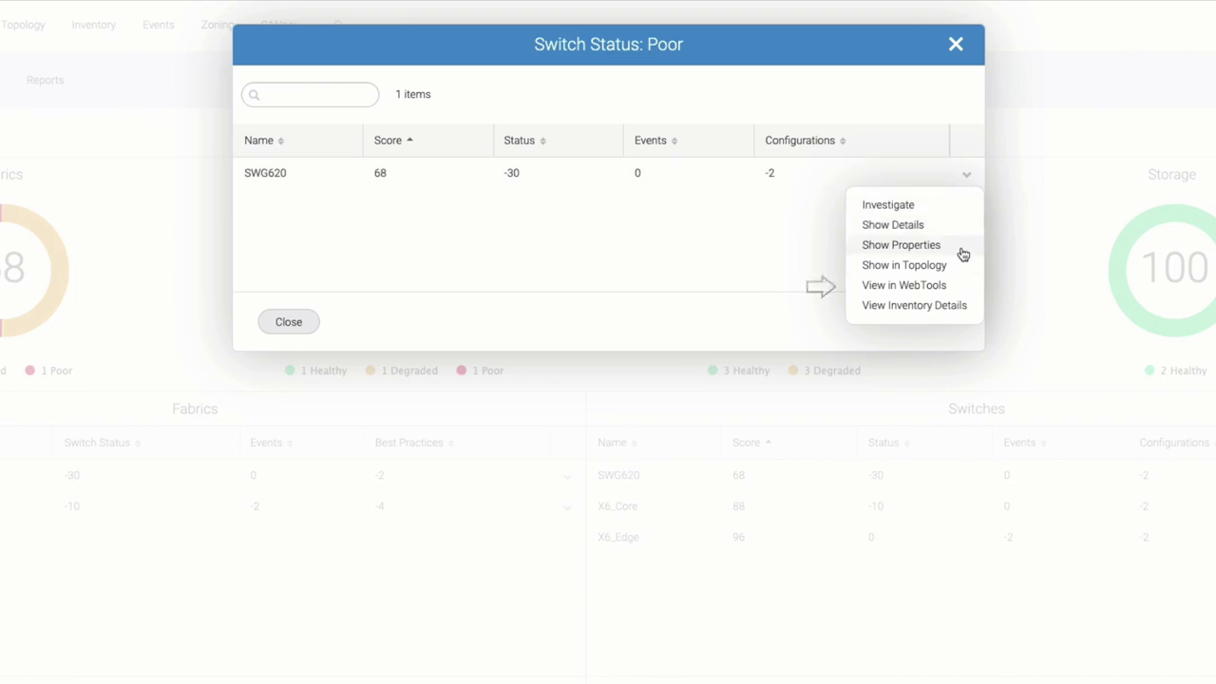
click(960, 286)
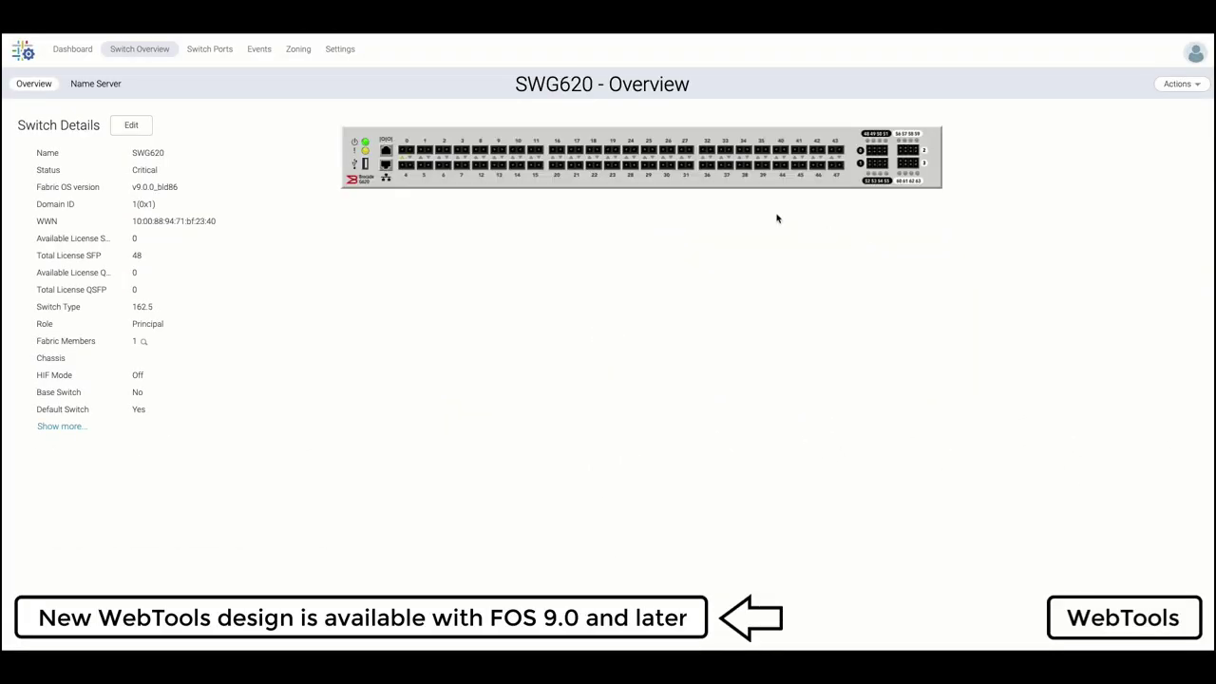
- Show the SWG620 dashboard, review its warning switch events, and close the event list
click(59, 53)
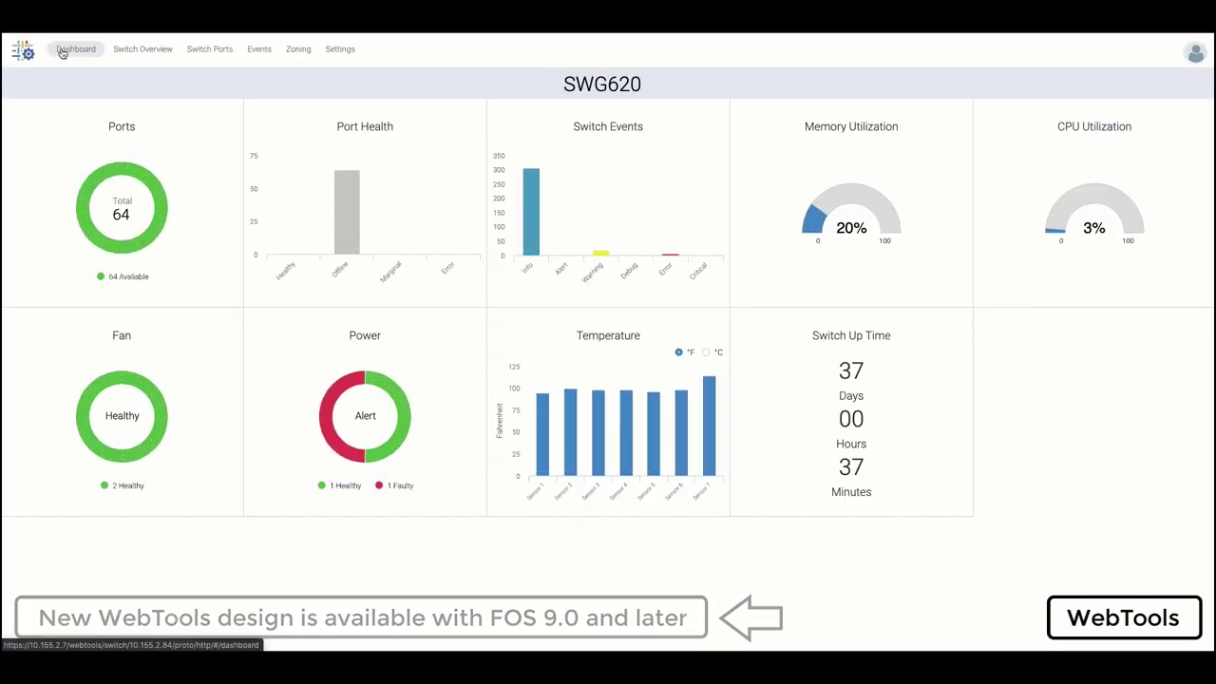
mouse_move(344, 188)
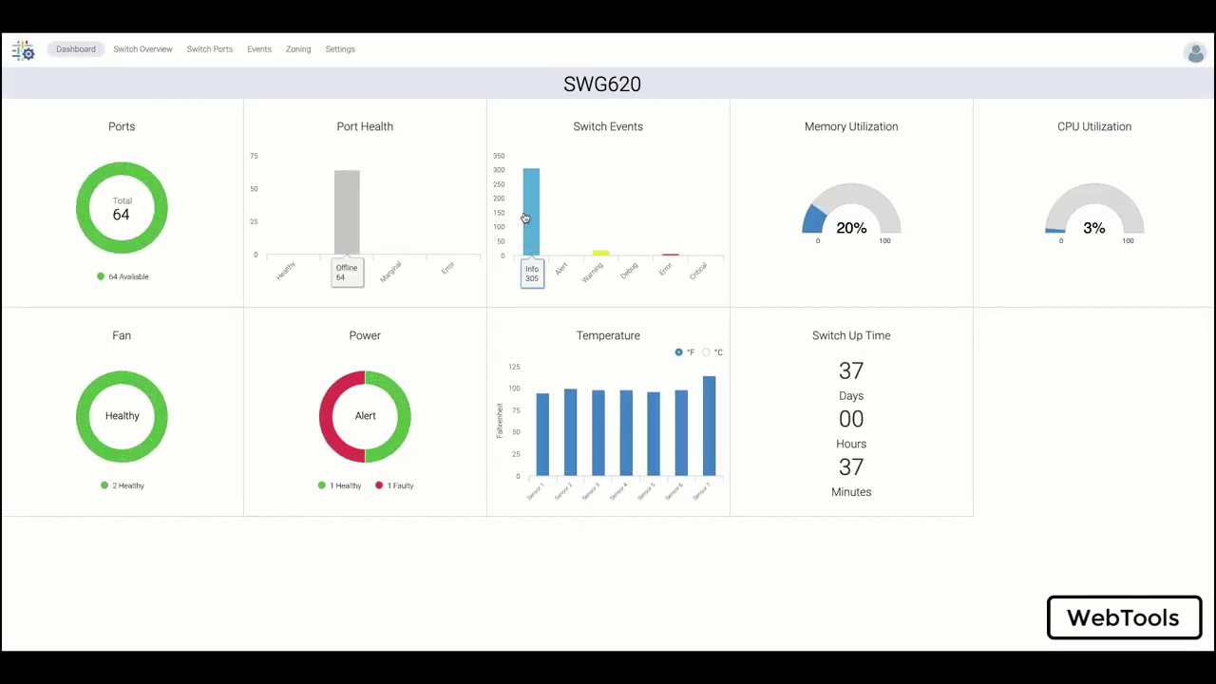
click(601, 253)
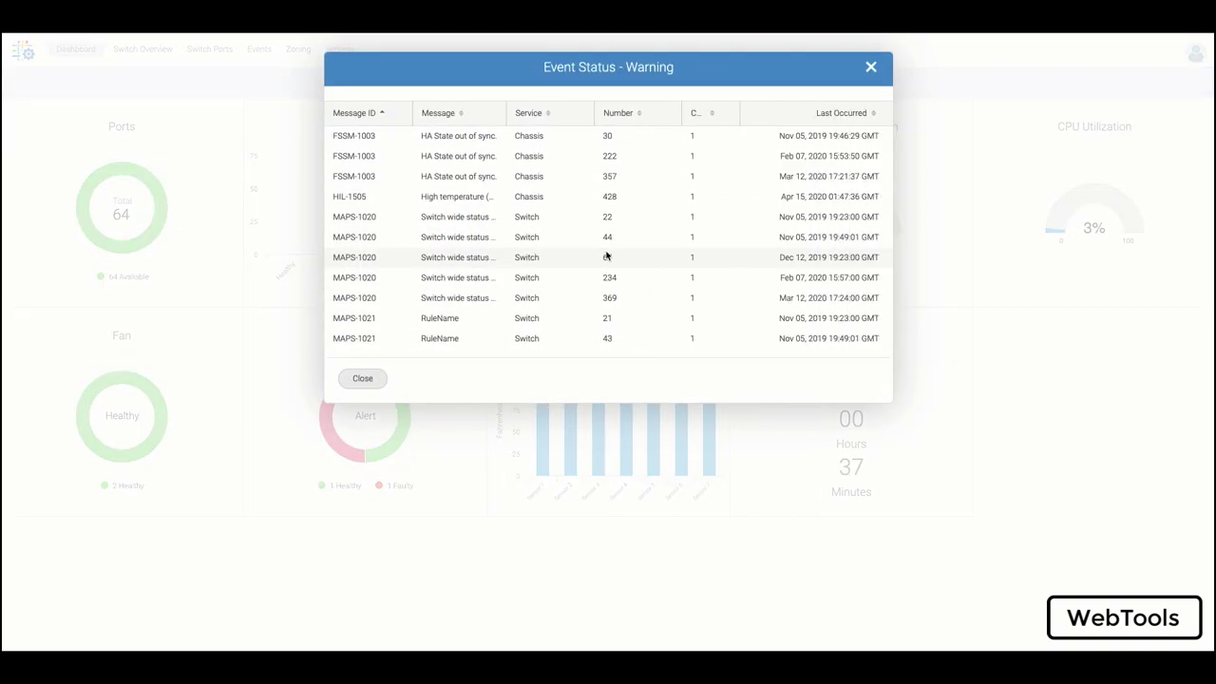
scroll(741, 189, down, 5)
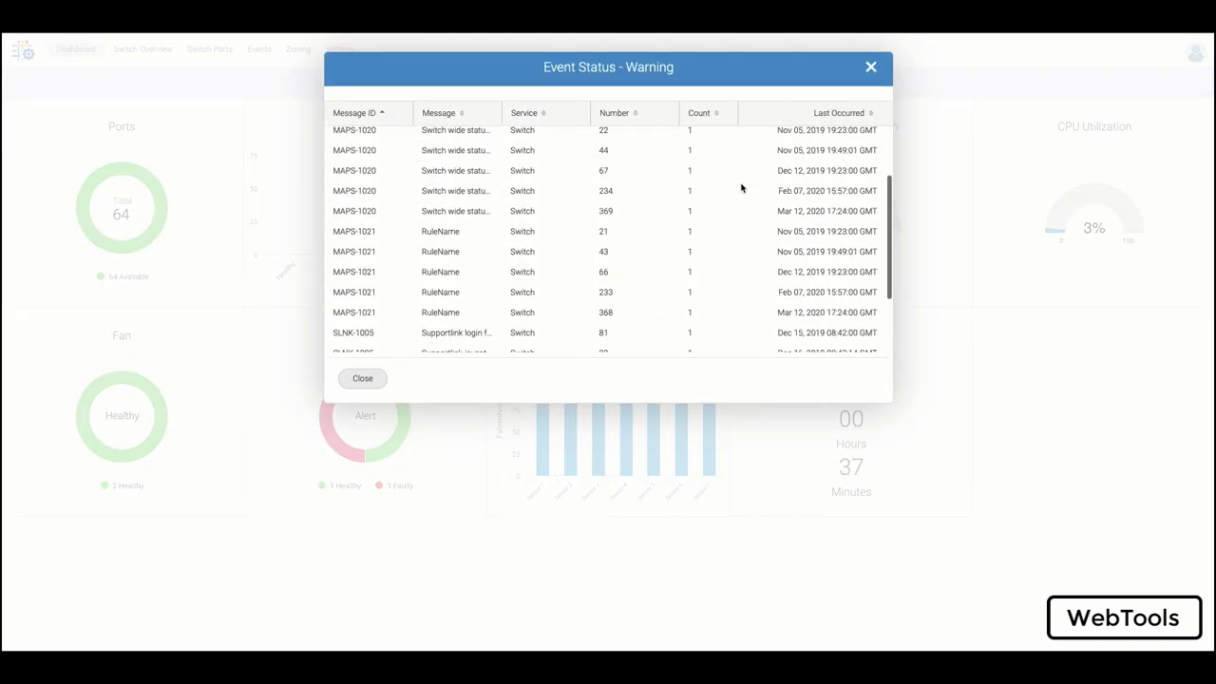
scroll(741, 188, down, 1)
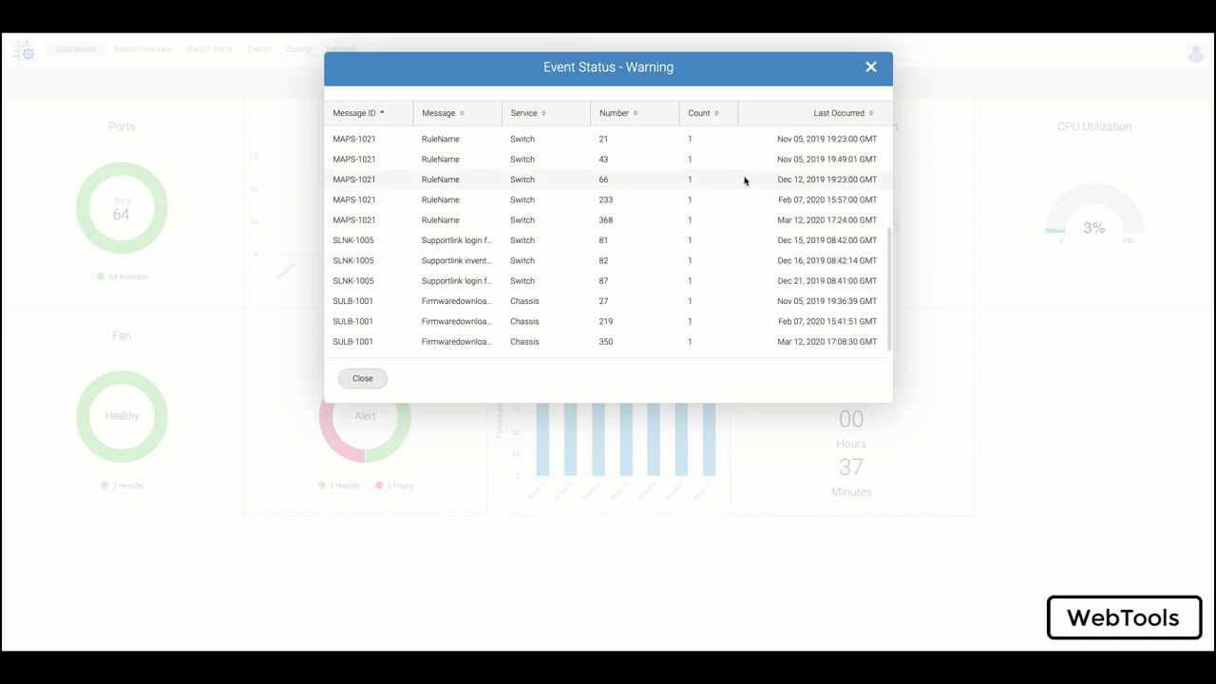
click(871, 68)
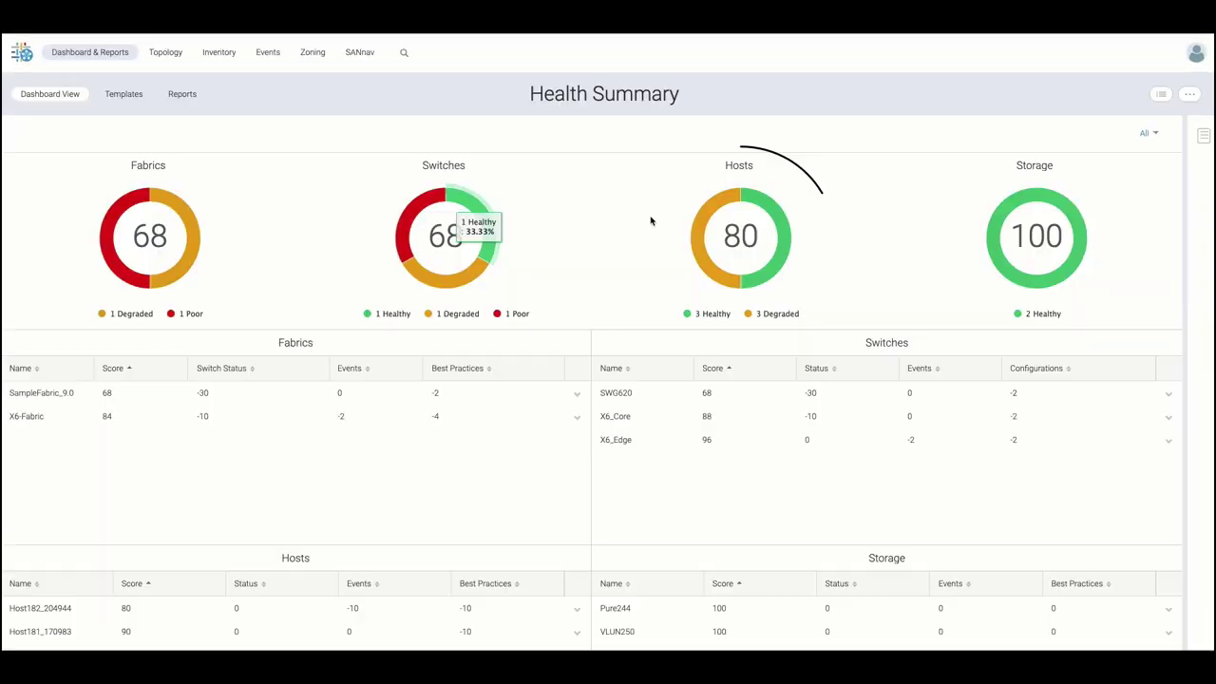
- List the degraded hosts in the Health Summary, read the details and recommendations for Host182_204944, and close them
click(709, 211)
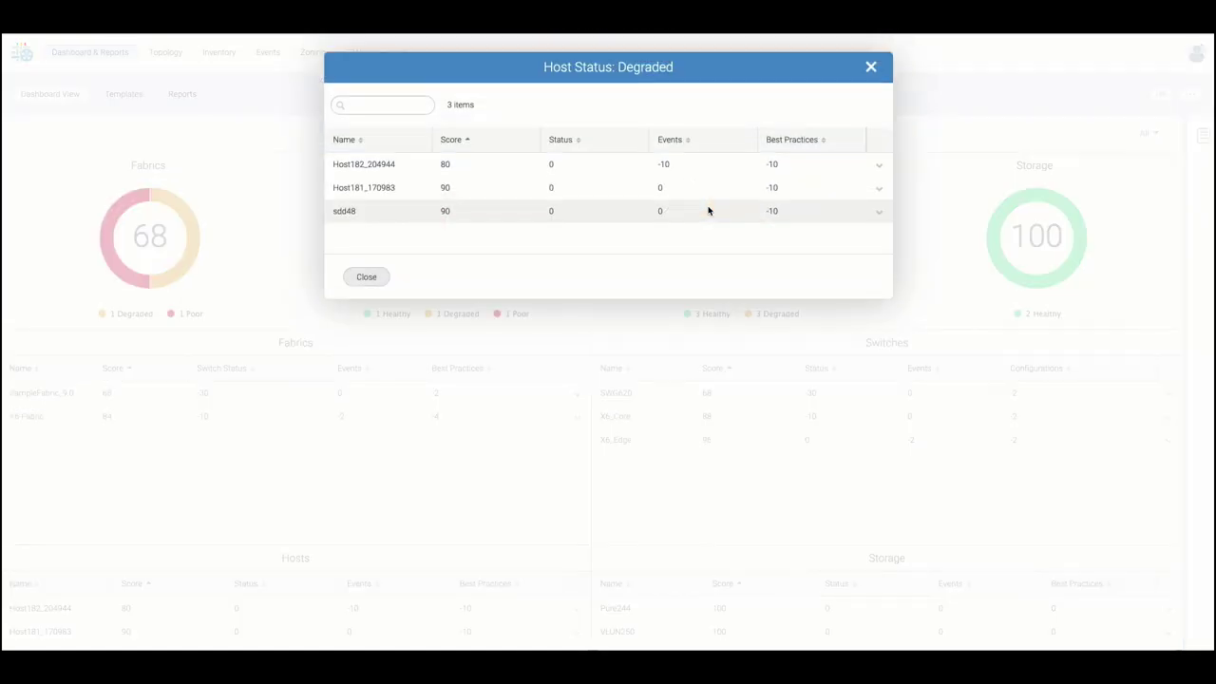
click(881, 167)
click(871, 189)
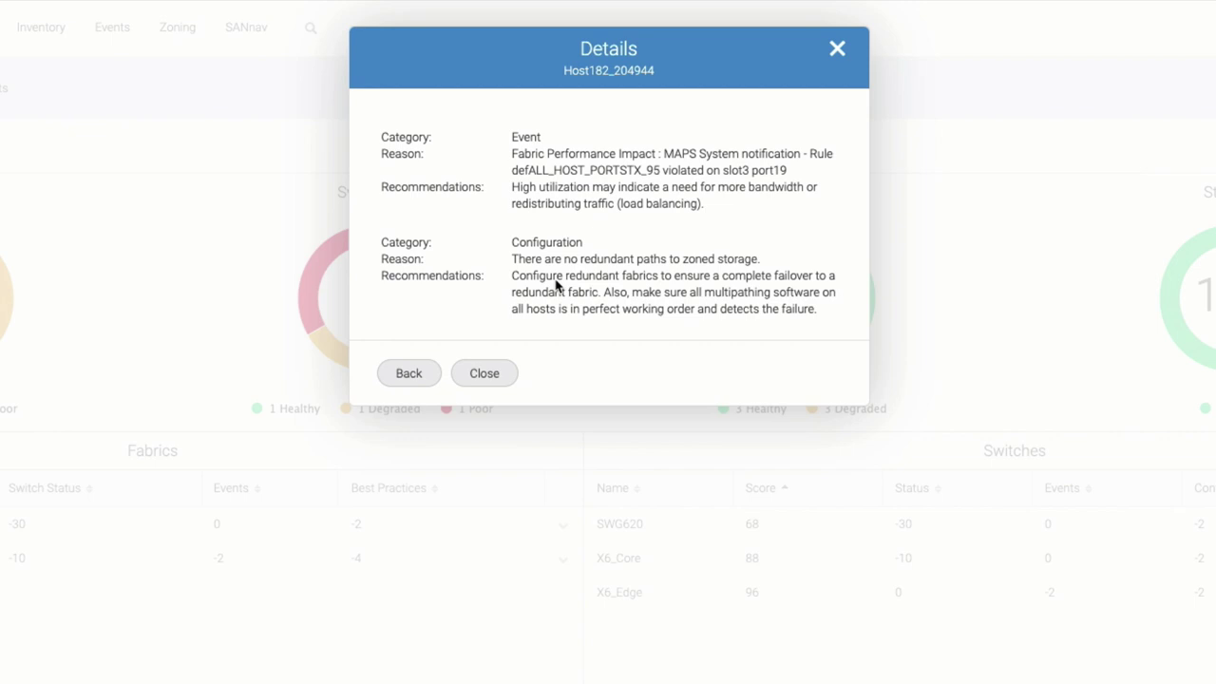
click(484, 374)
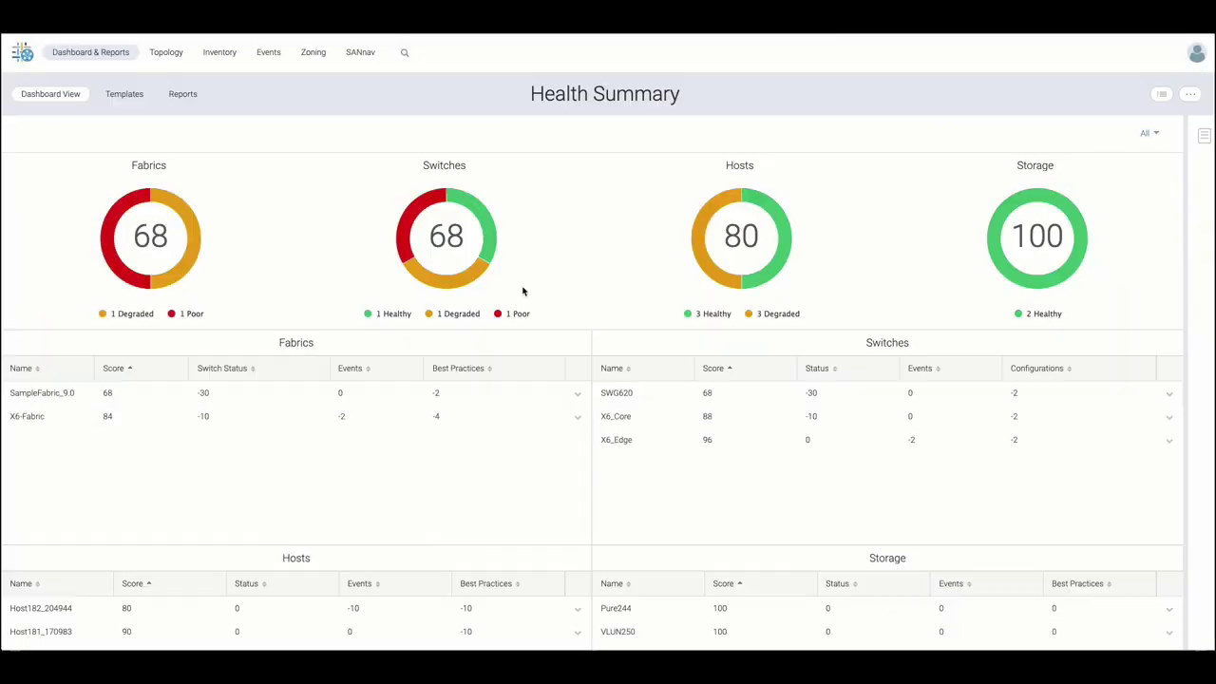
- Show X6-Fabric in the topology and expand the X6_Edge and X6_Core switches to their ports
click(578, 418)
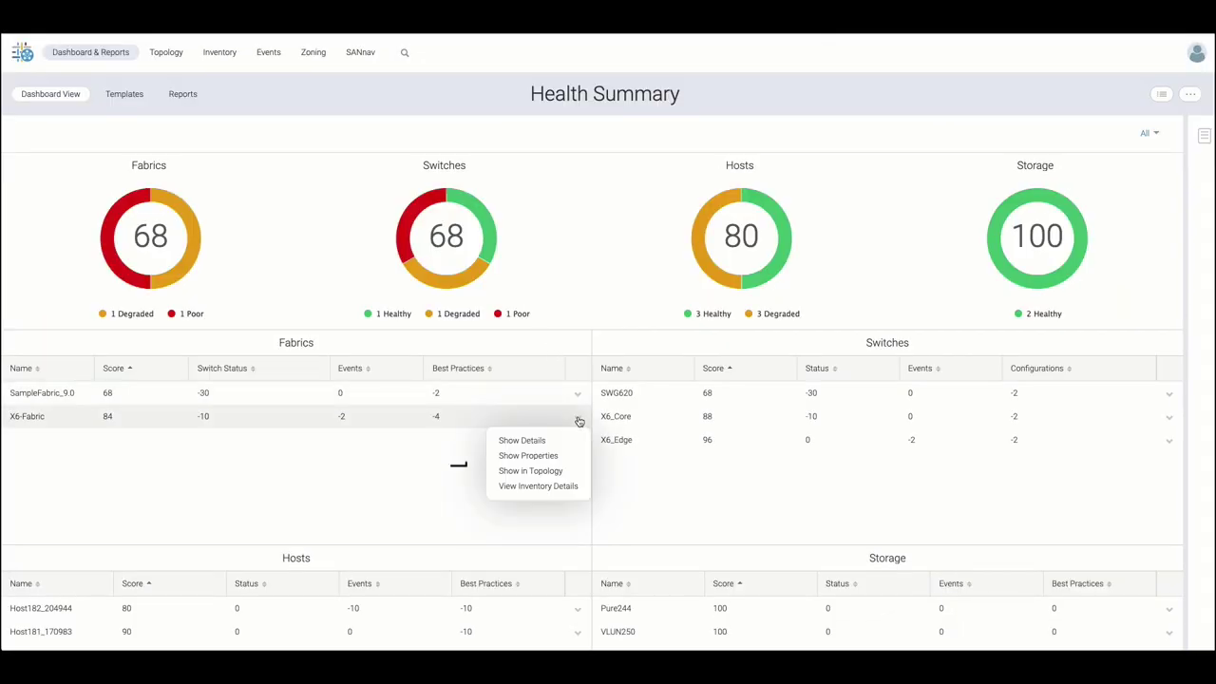
click(556, 472)
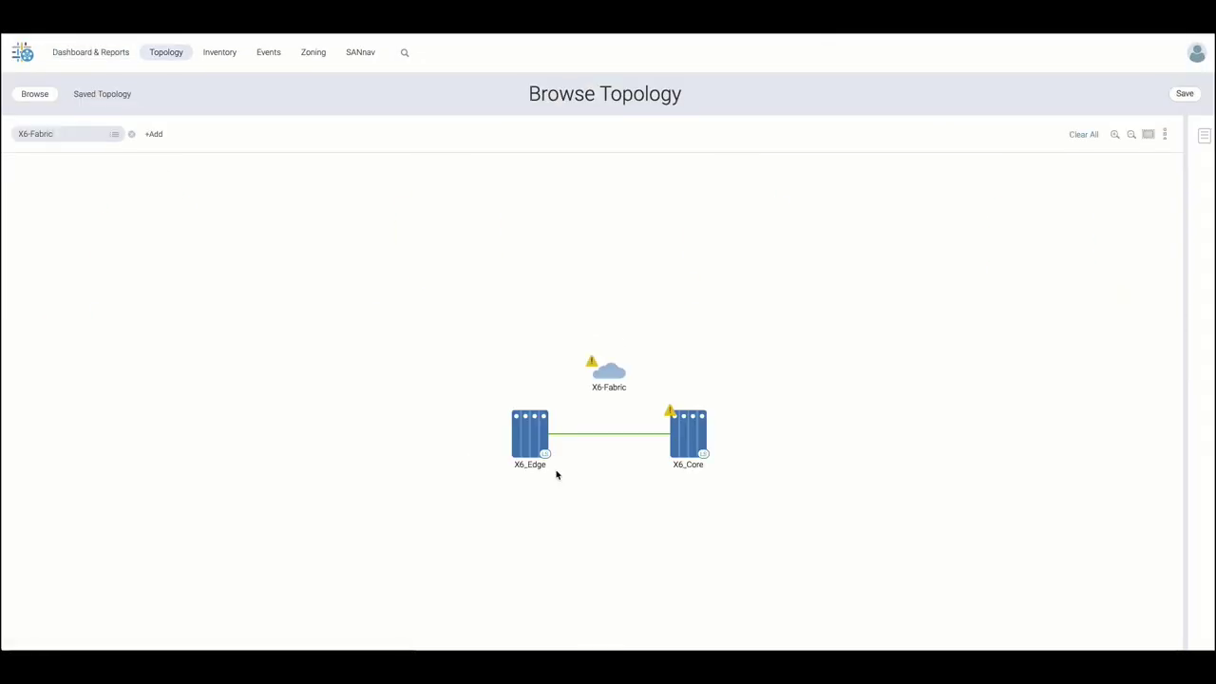
click(521, 403)
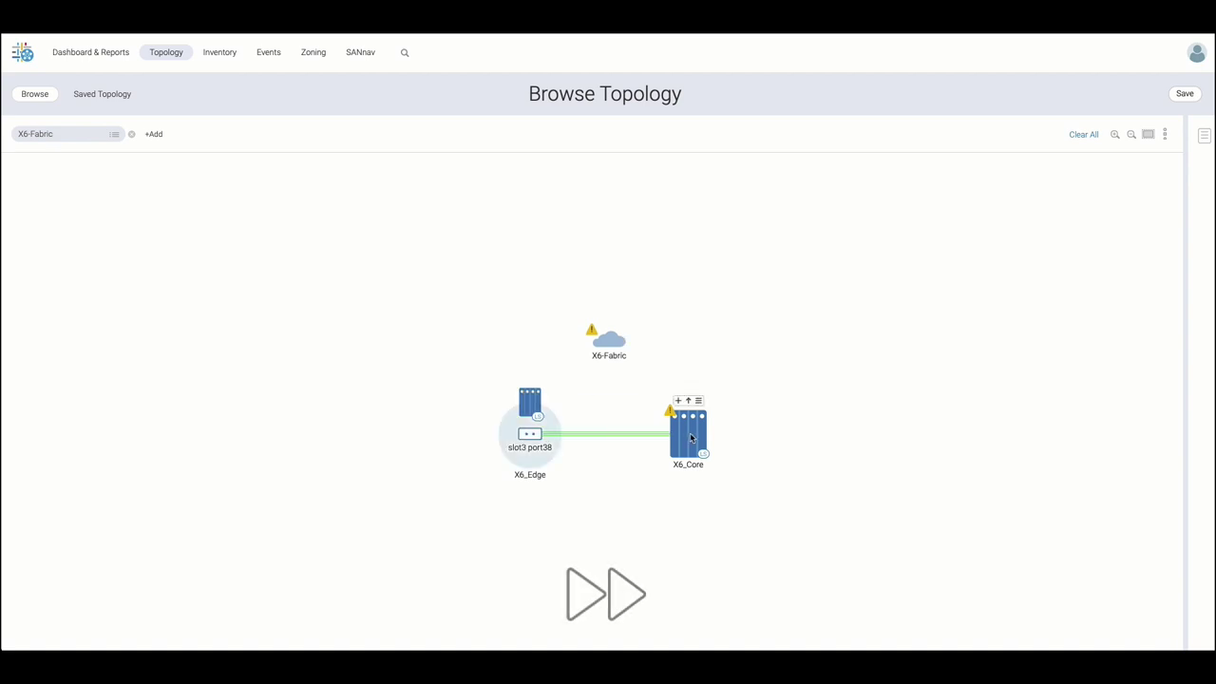
click(677, 402)
- Display the hosts and storage devices connected to X6_Core and X6_Edge, fitted to the topology view
click(699, 378)
click(732, 421)
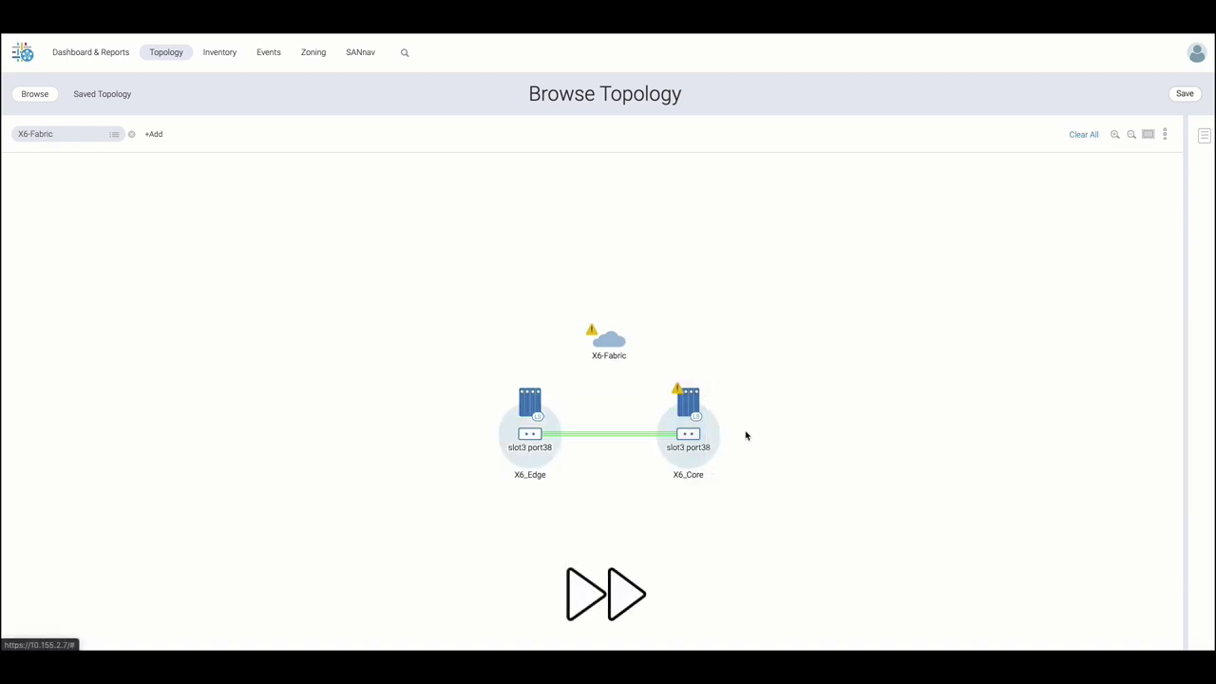
click(532, 395)
click(583, 438)
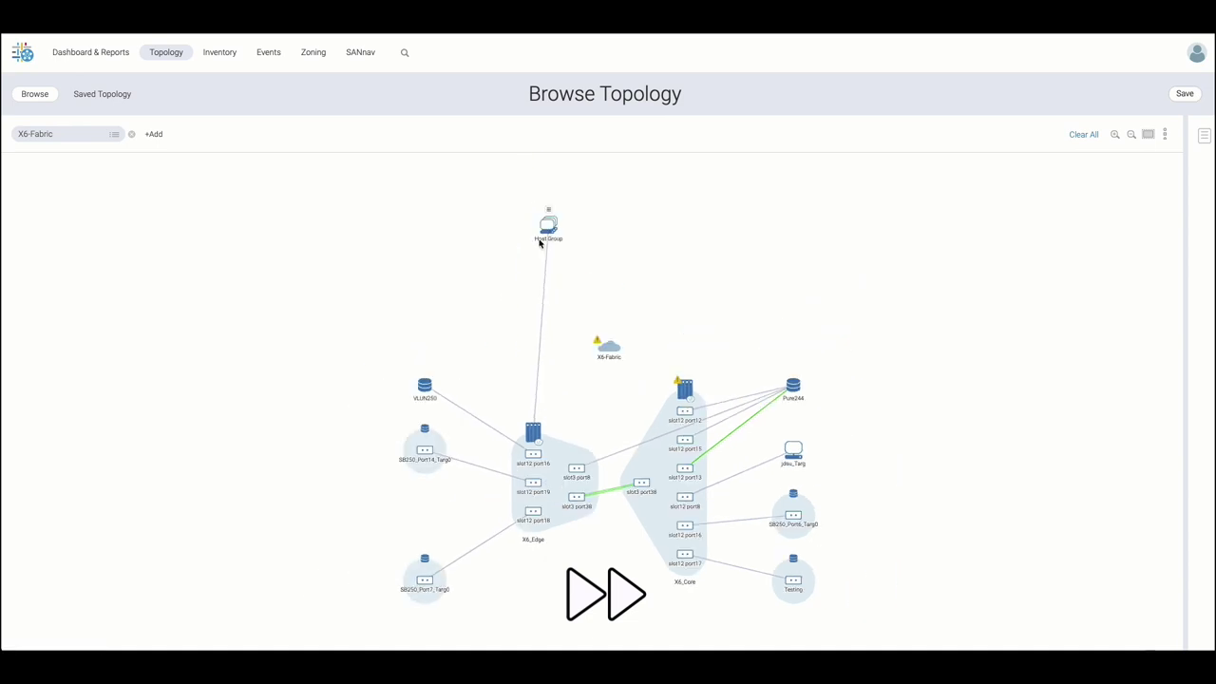
click(1150, 135)
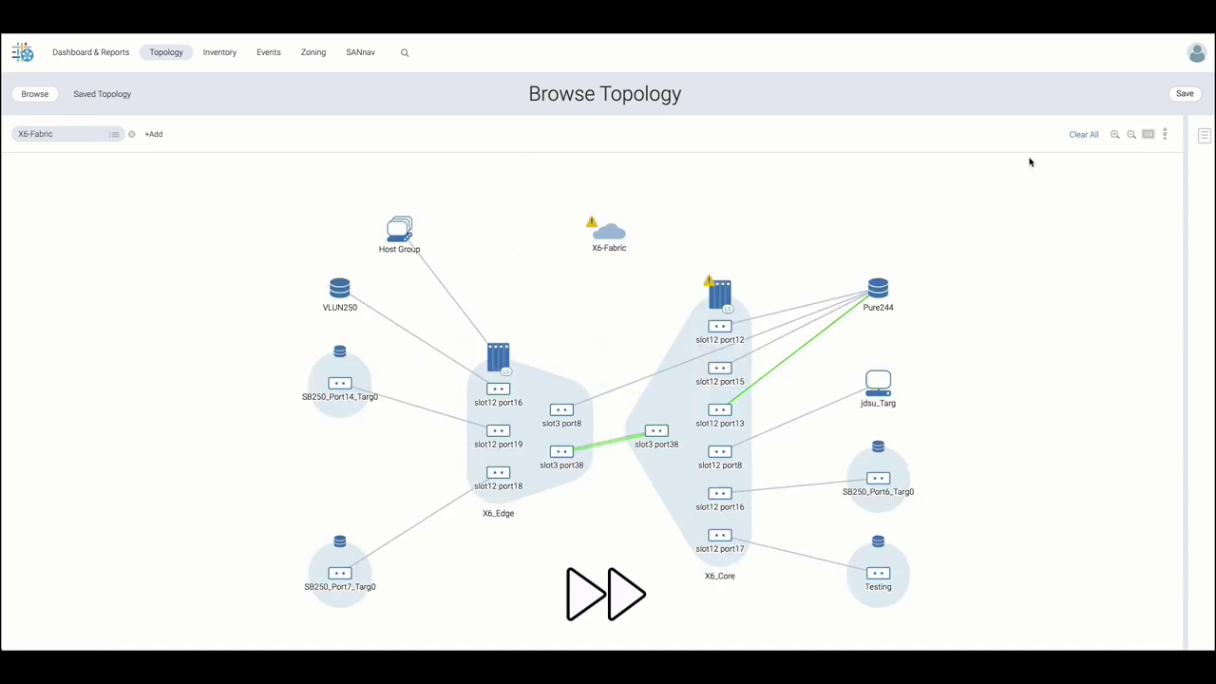
- Expand Pure244, filter the topology by storage port Pure_ct0fc1, and show the available actions for slot3 port15
click(873, 268)
click(848, 306)
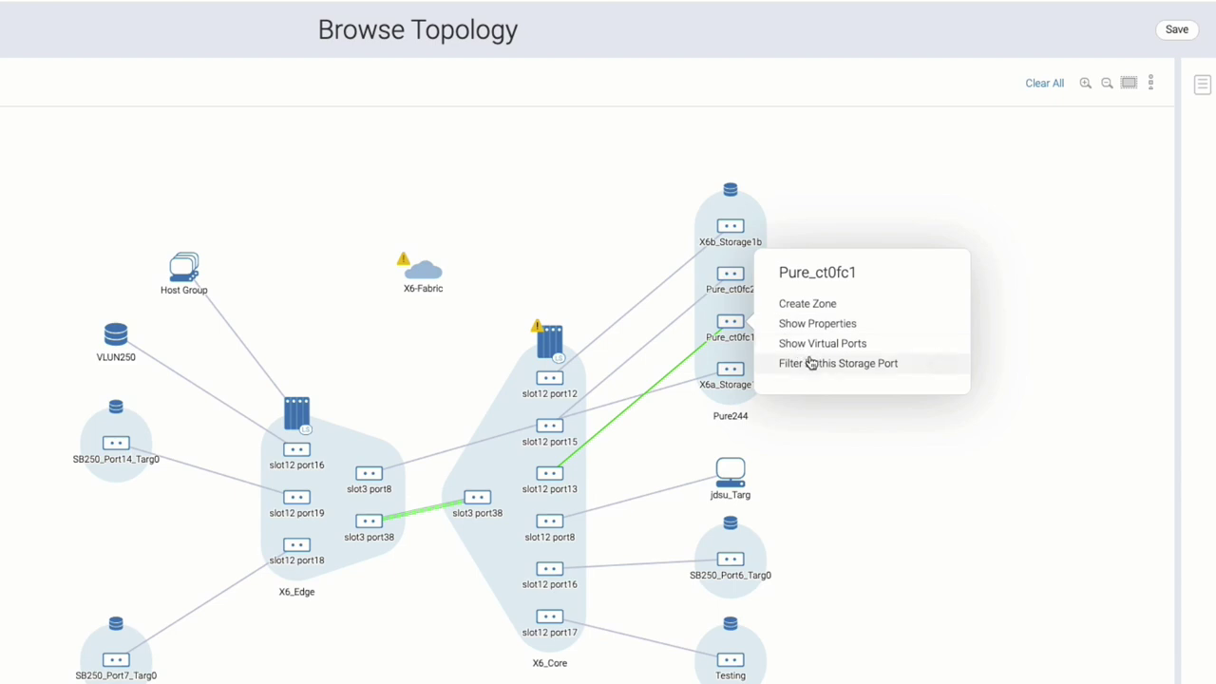
click(811, 363)
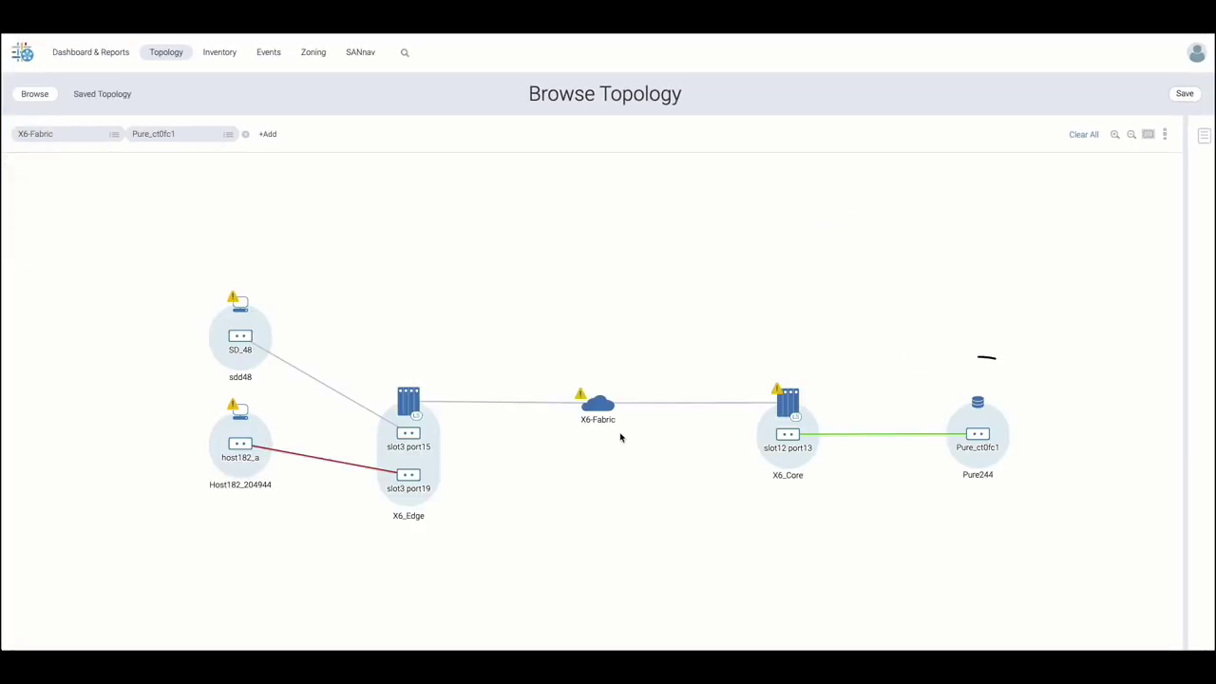
click(413, 437)
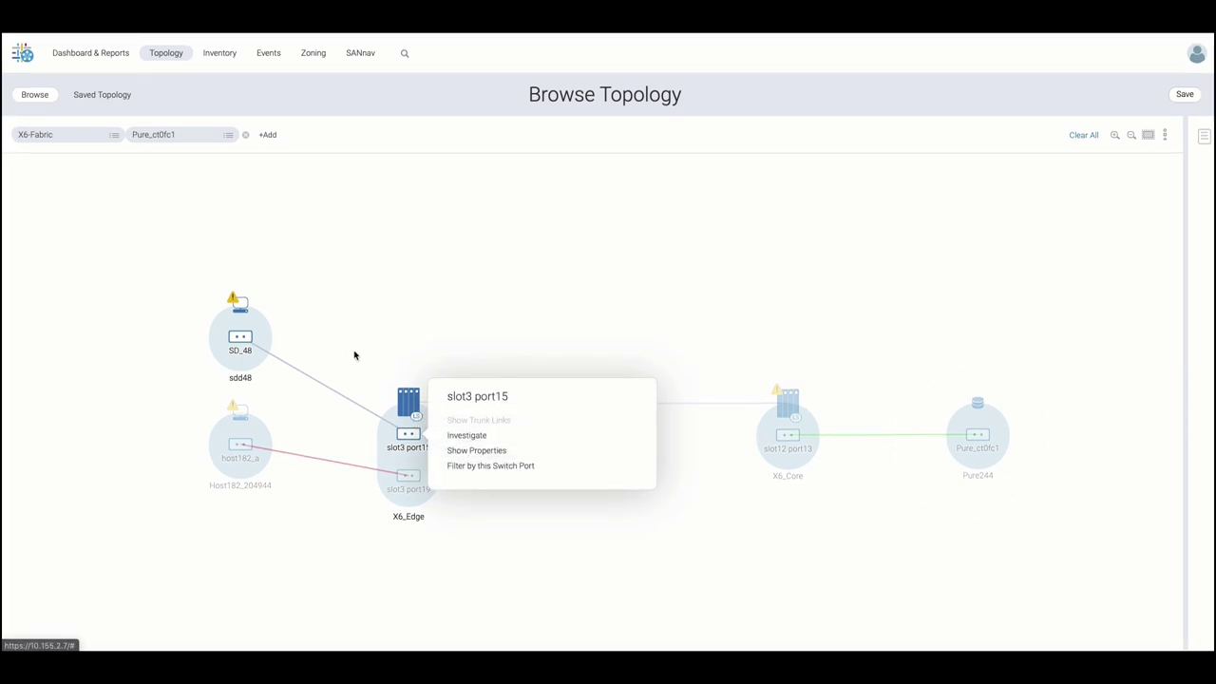
- Return to the dashboards and select the Network Port Traffic Conditions dashboard
click(94, 53)
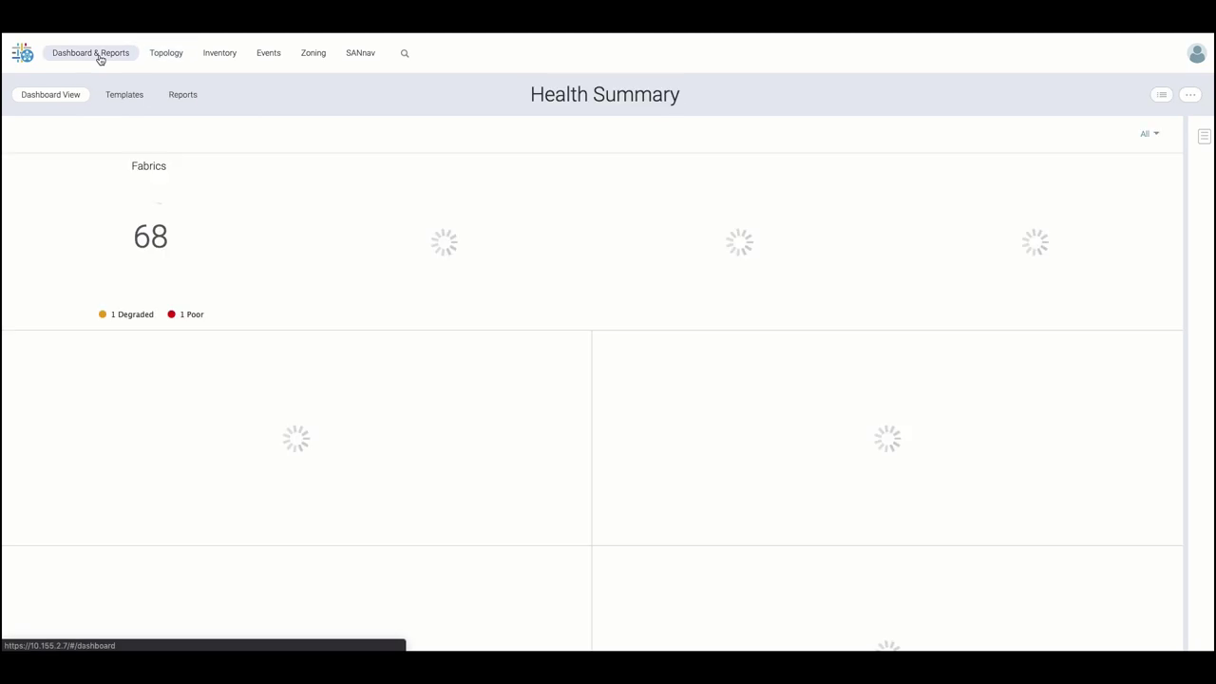
click(1160, 96)
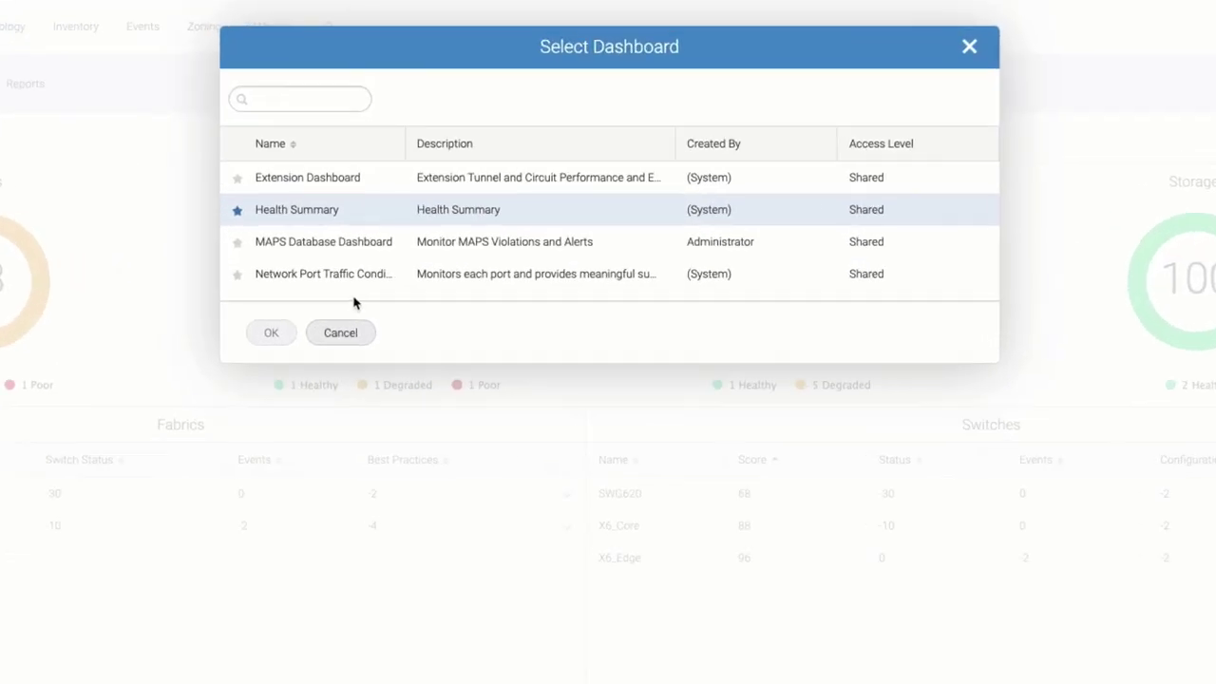
click(333, 276)
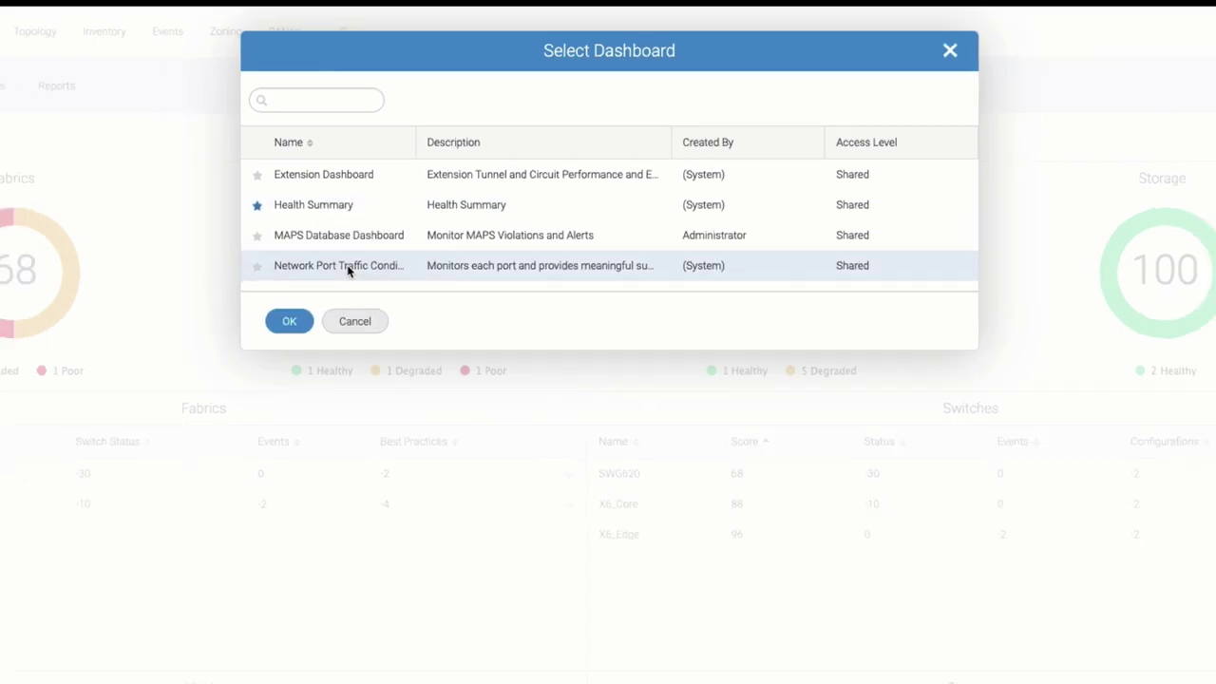
click(270, 333)
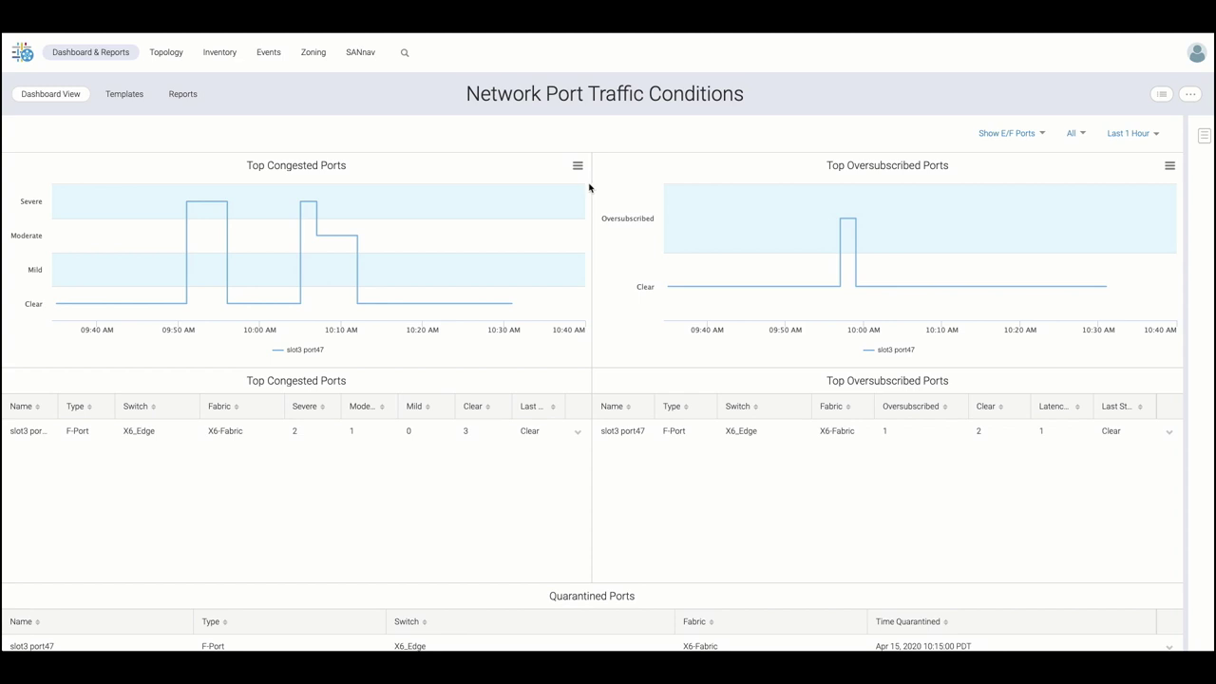
- Investigate slot3 port47 from the Top Congested Ports table and examine its performance graph and time range setting
scroll(589, 187, down, 3)
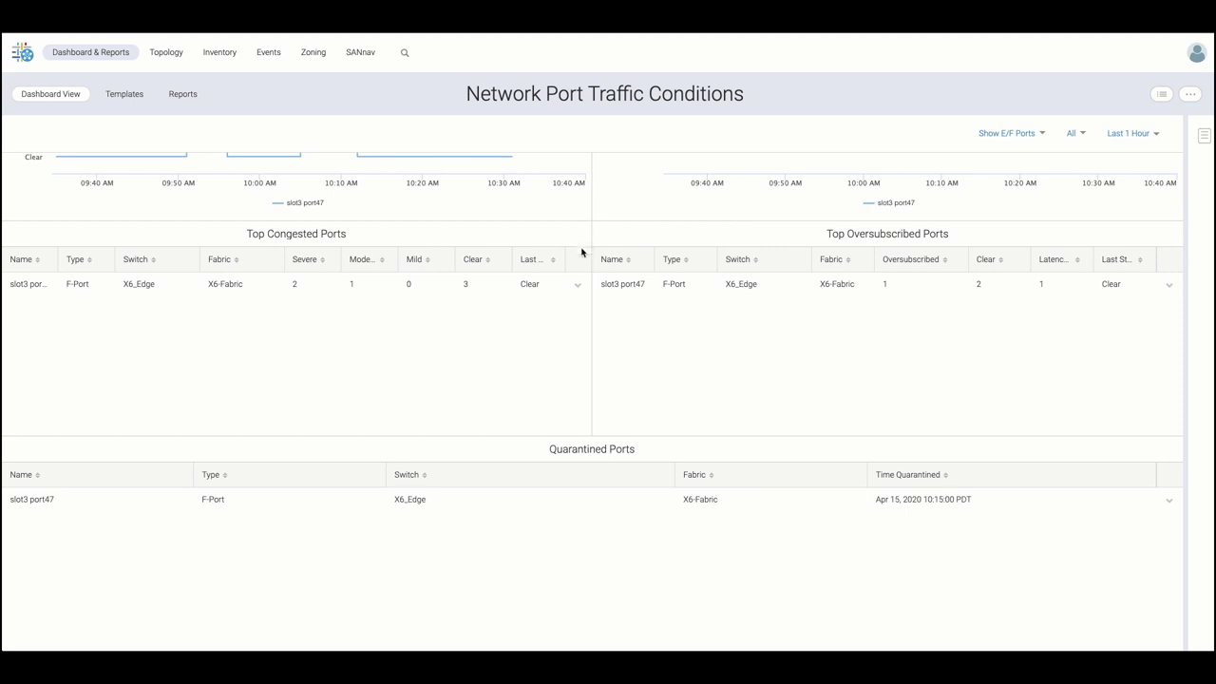
click(577, 285)
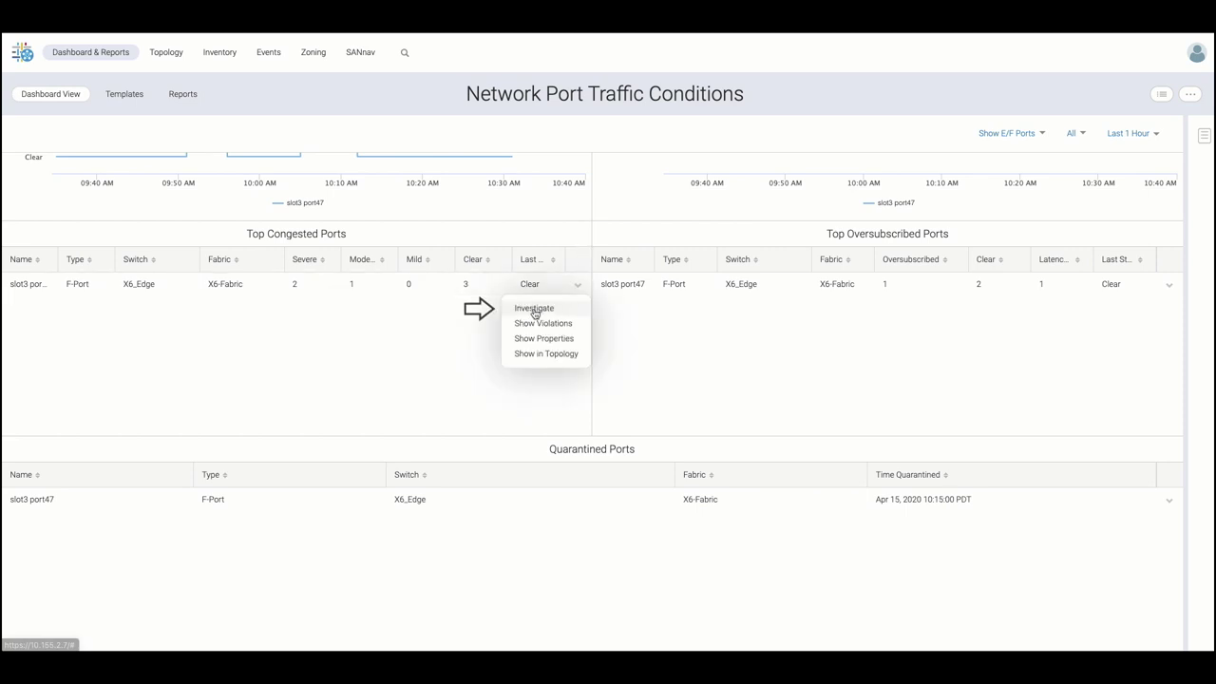
click(534, 310)
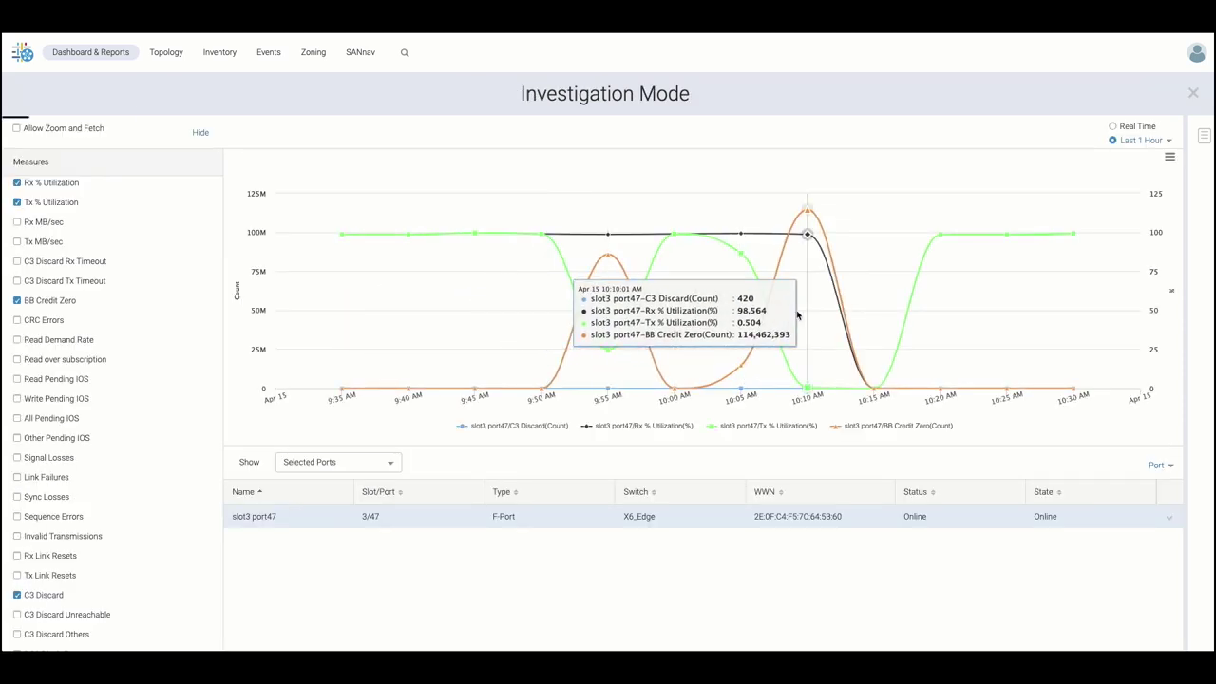
click(1146, 142)
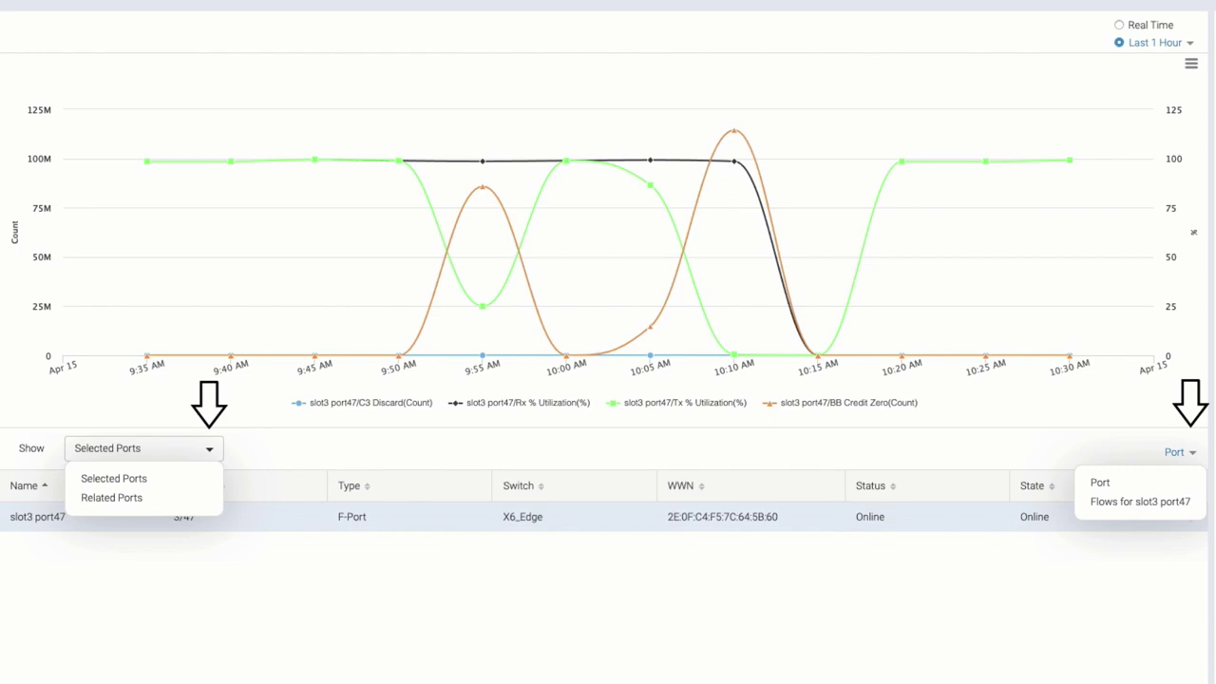
- Display the Storage Ports inventory and show the object categories available for the global search
click(231, 59)
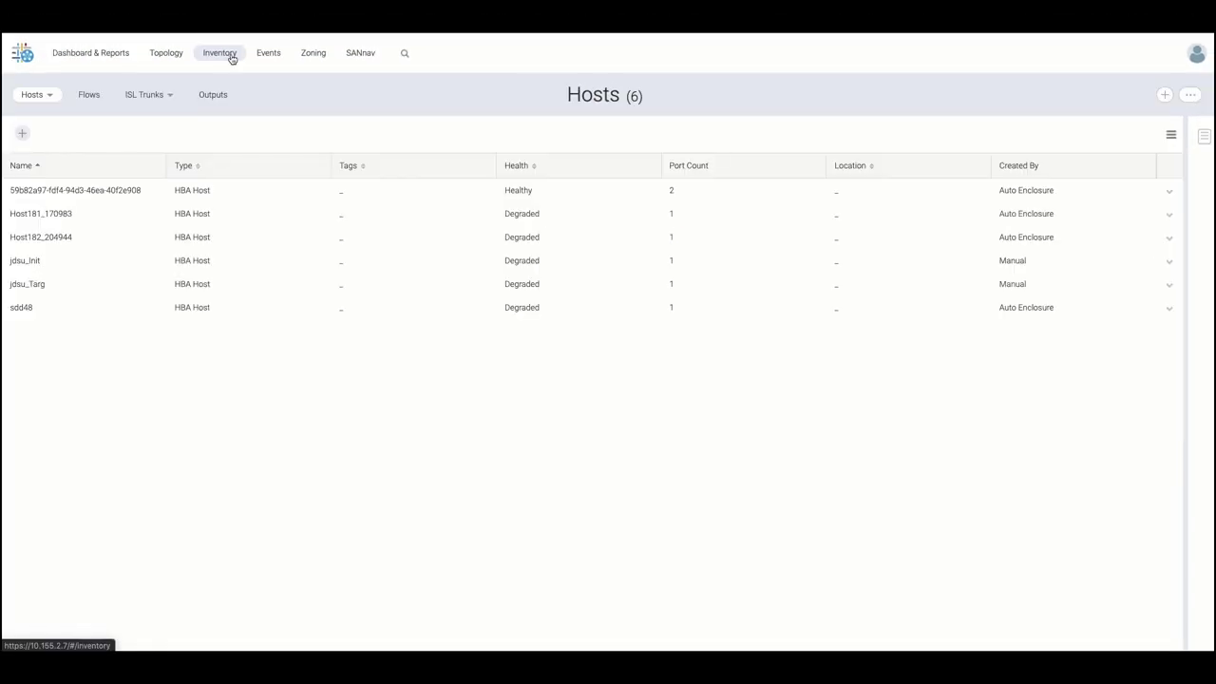
click(50, 96)
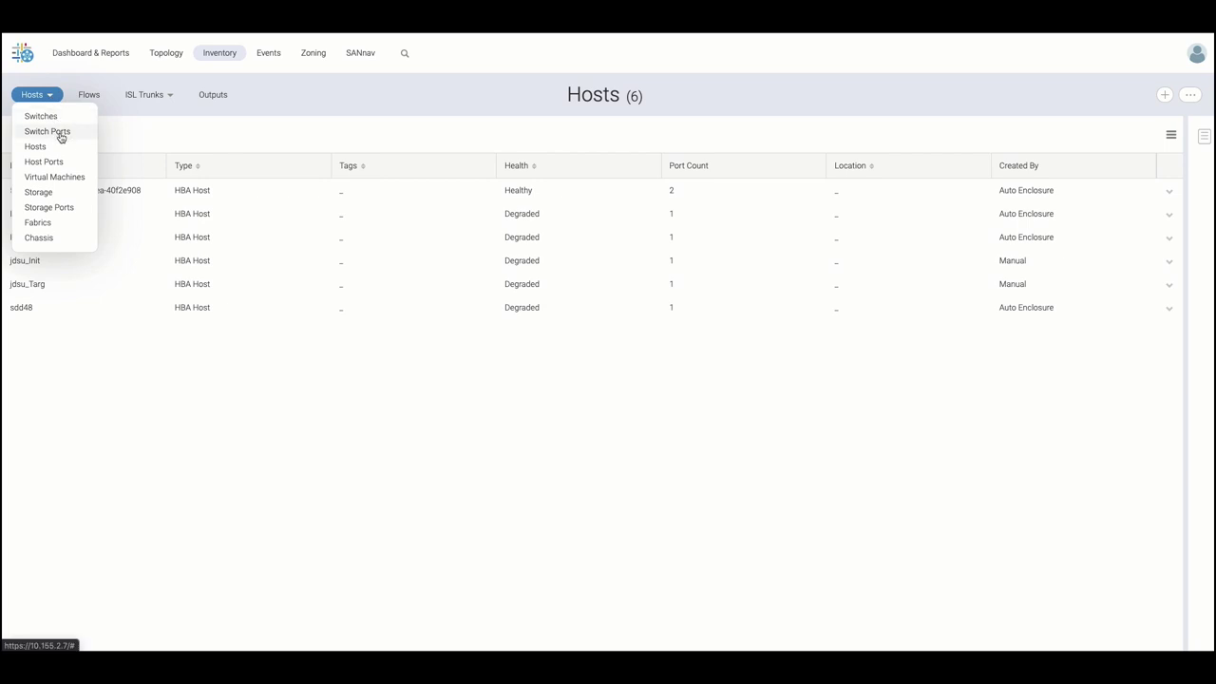
click(59, 208)
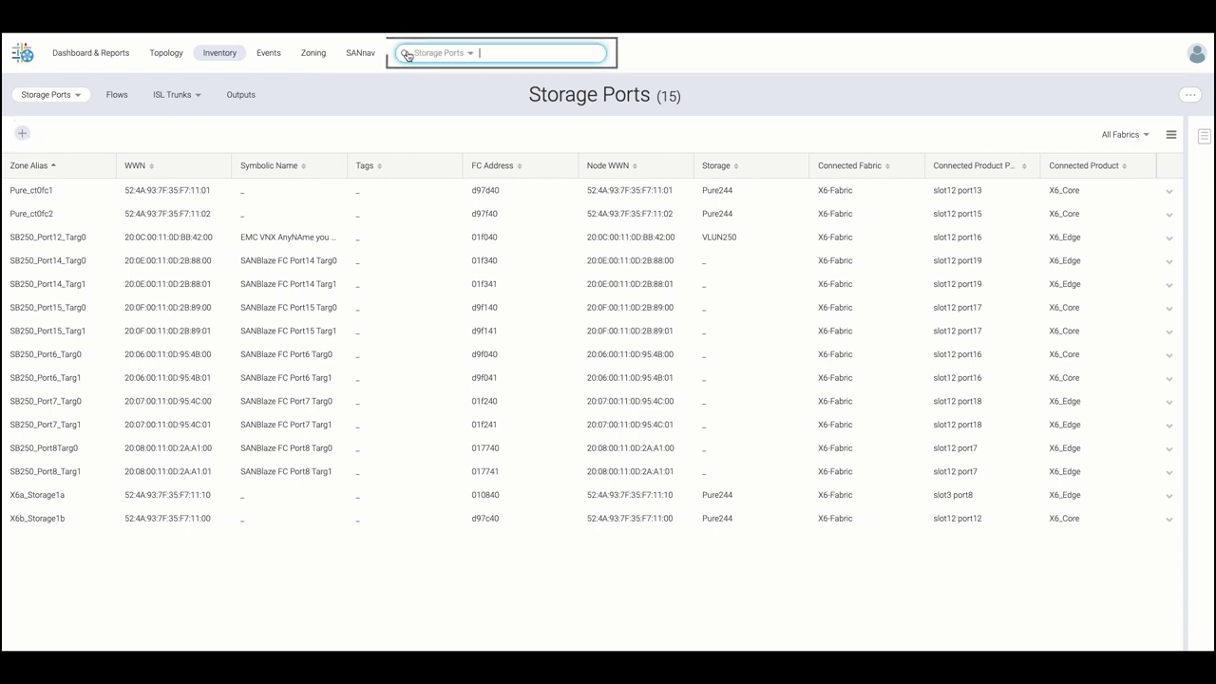
click(451, 53)
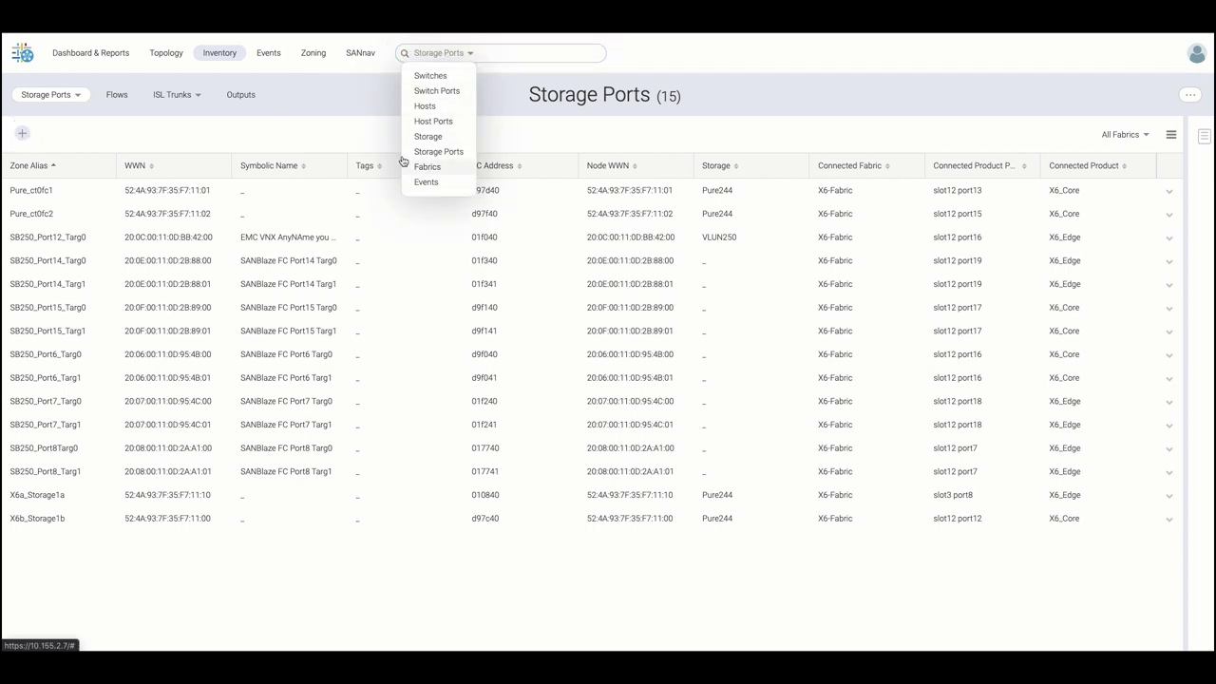
- Close the search category list, display the Events list and look through the events of the last hour
click(319, 128)
click(270, 55)
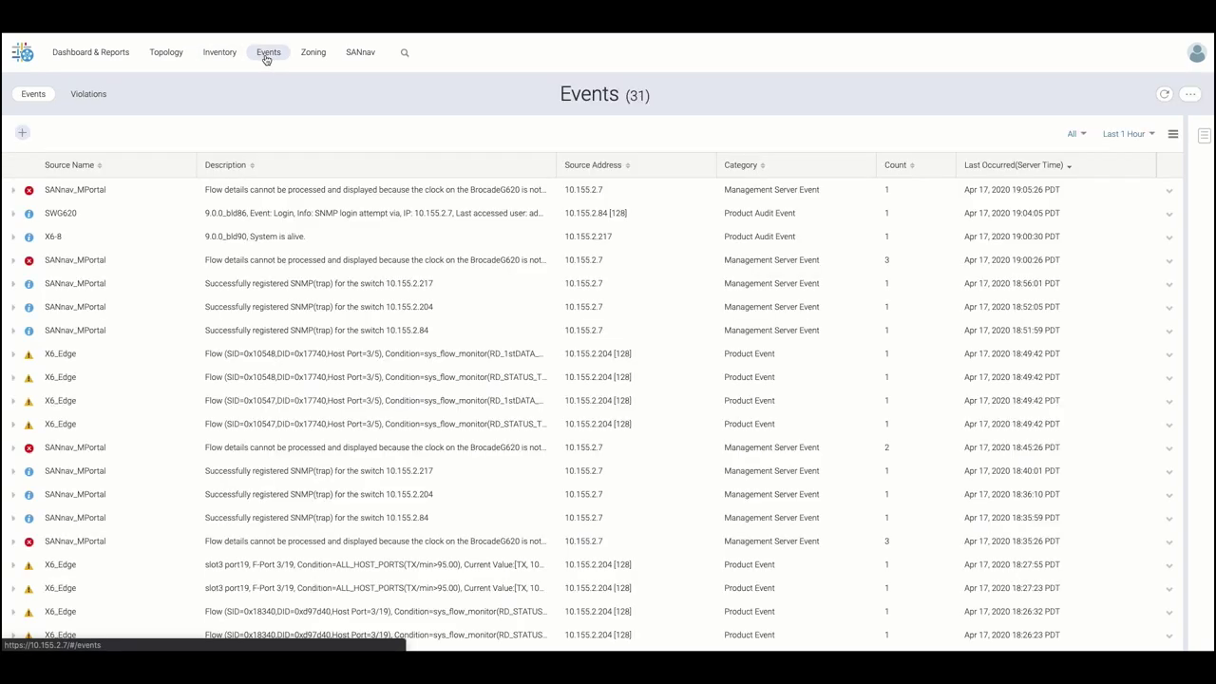
scroll(163, 191, down, 3)
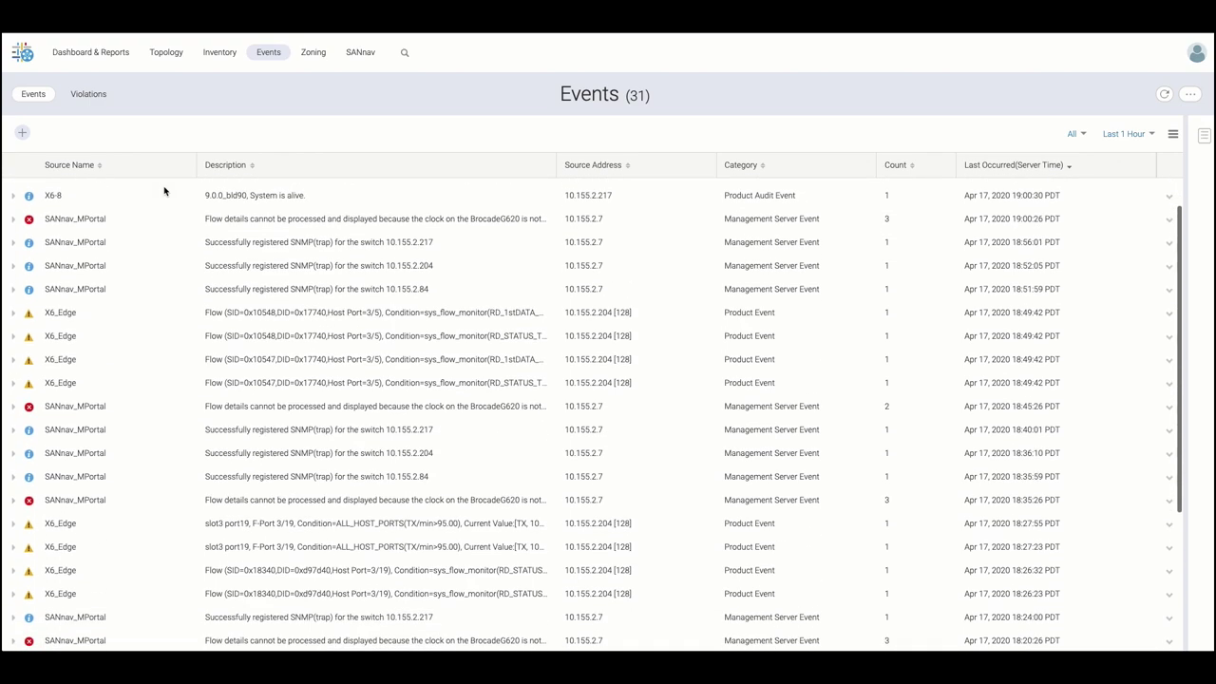
scroll(163, 191, down, 3)
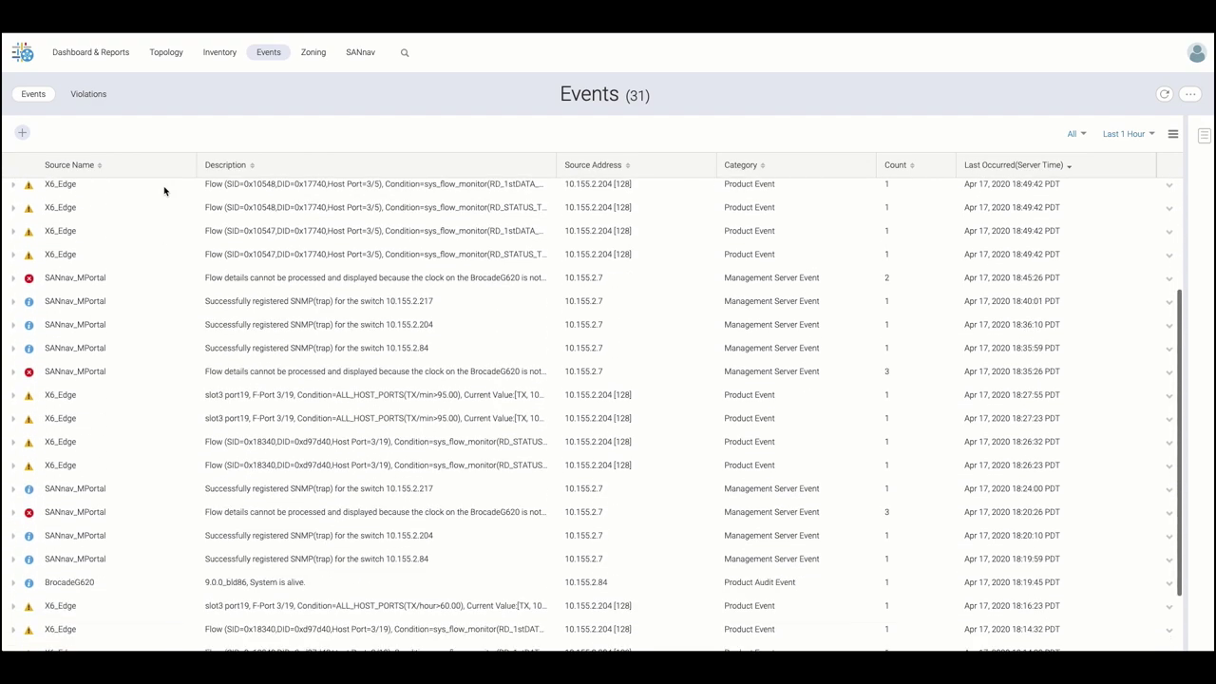
scroll(164, 191, down, 1)
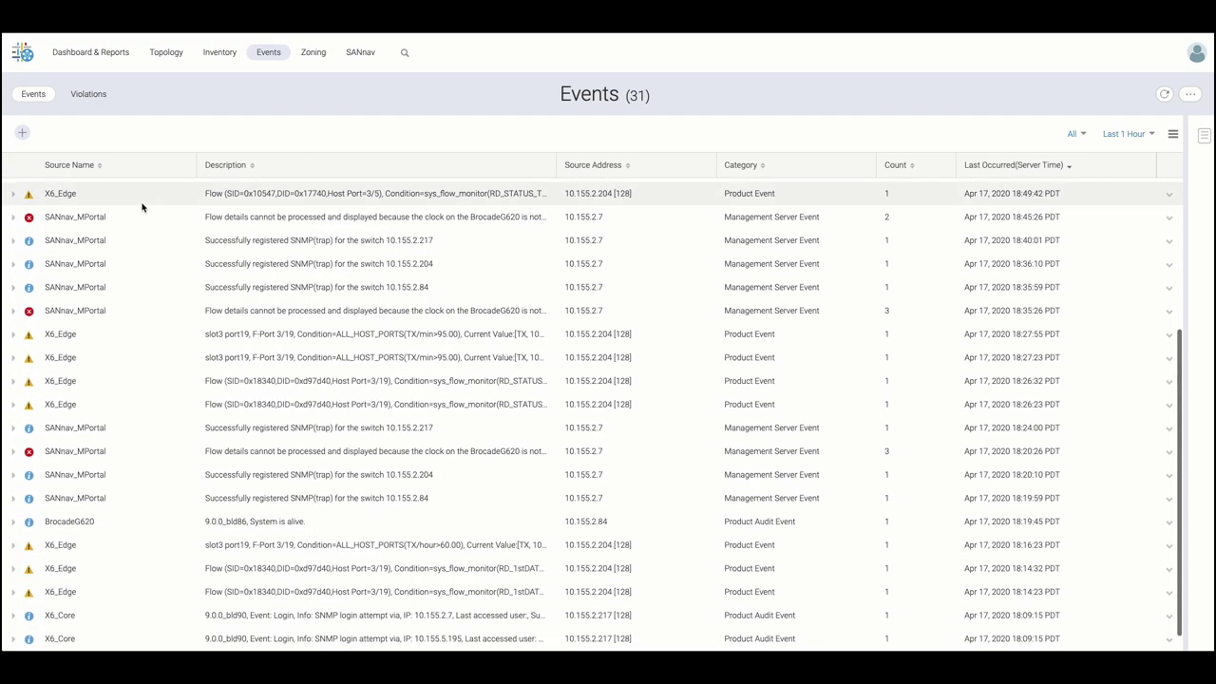
- Expand the X6_Edge slot3 port19 warning event from 18:27:55 and show the actions available for it
click(13, 334)
scroll(13, 337, down, 1)
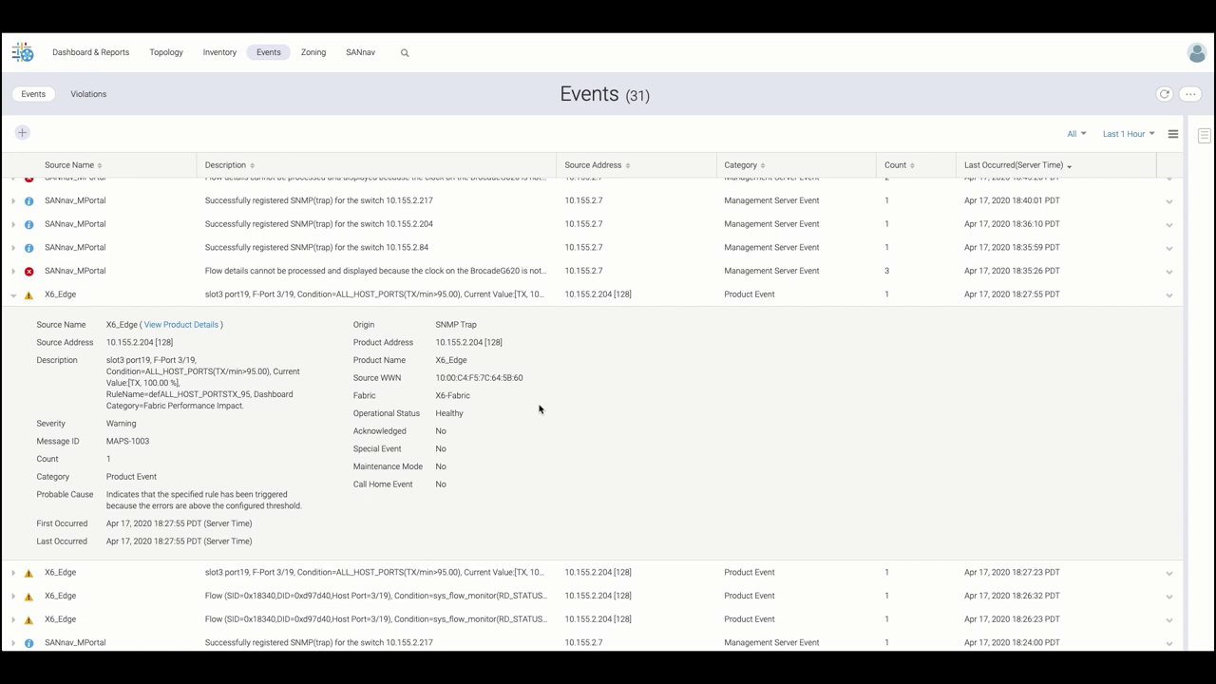
click(1169, 296)
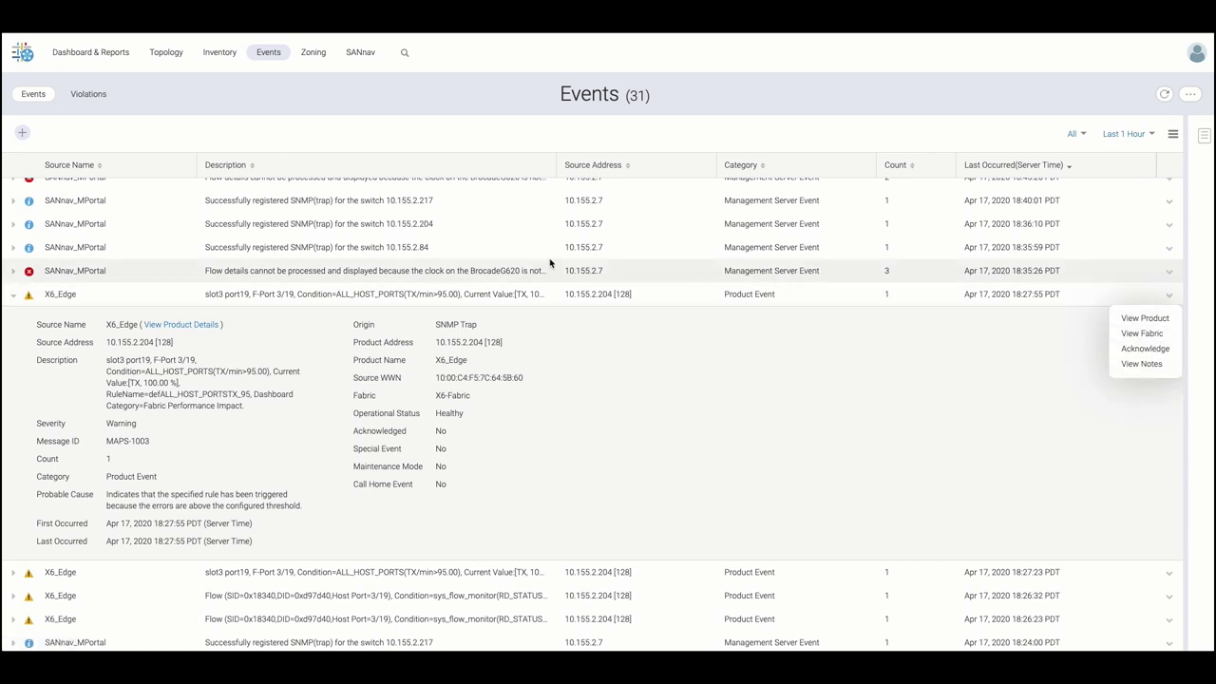
- Display the Violations list, look through it, and expand the newest defRD_1stDATA_TIME_3500_1 violation
click(91, 96)
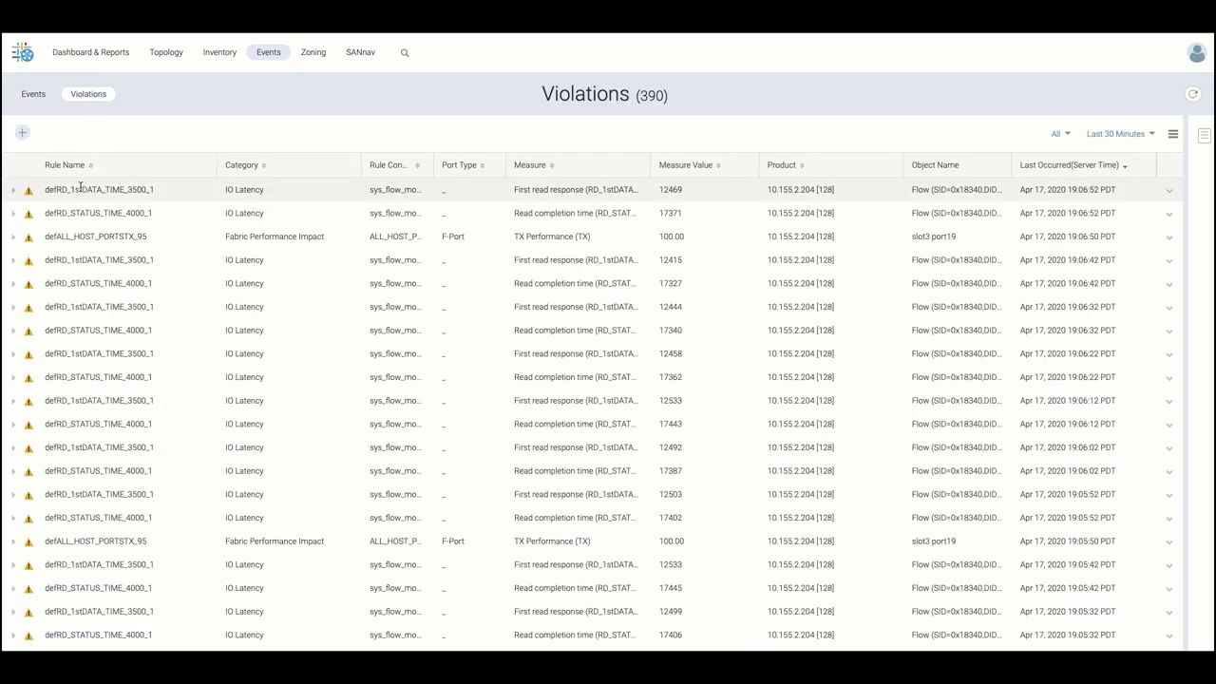
scroll(103, 284, down, 2)
scroll(102, 284, up, 2)
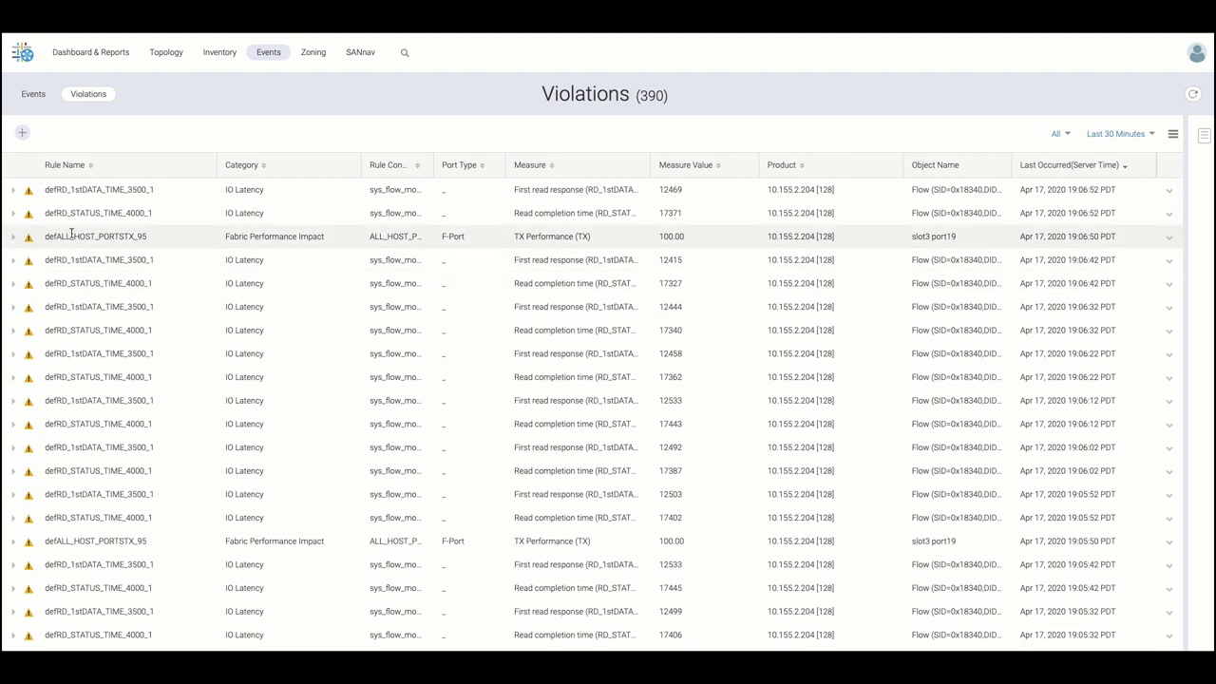
click(11, 191)
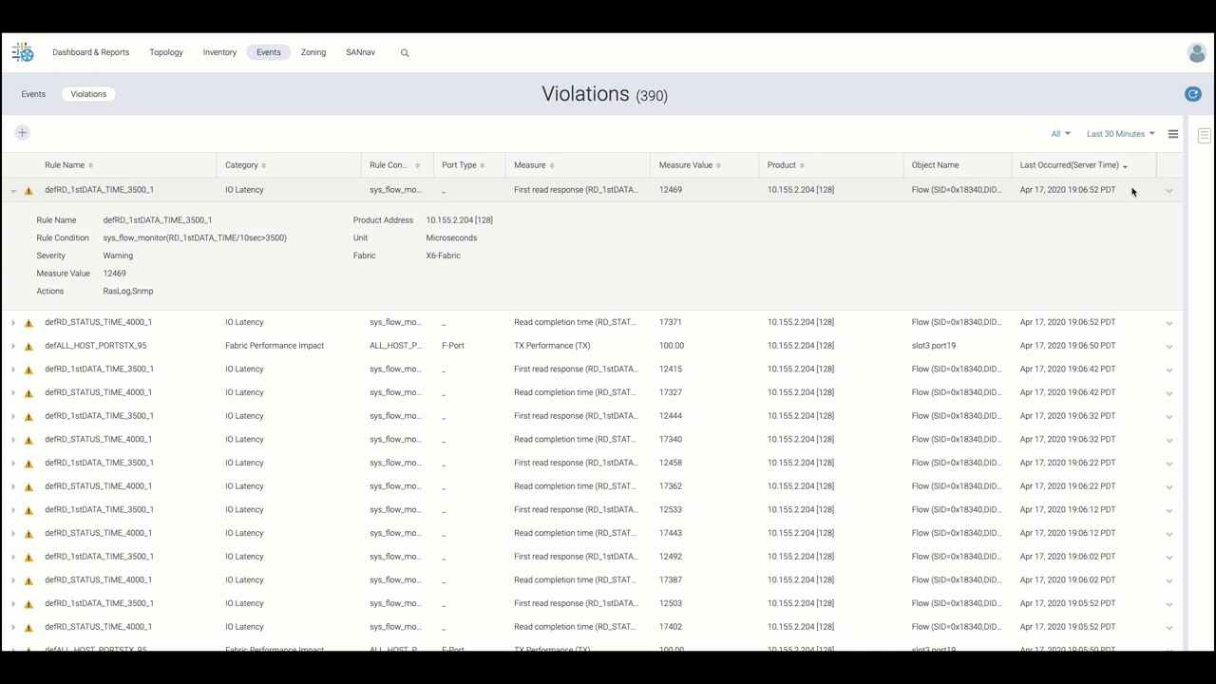
- Investigate the flow behind the expanded violation and examine its Read First Response Time graph
click(1168, 191)
click(1159, 245)
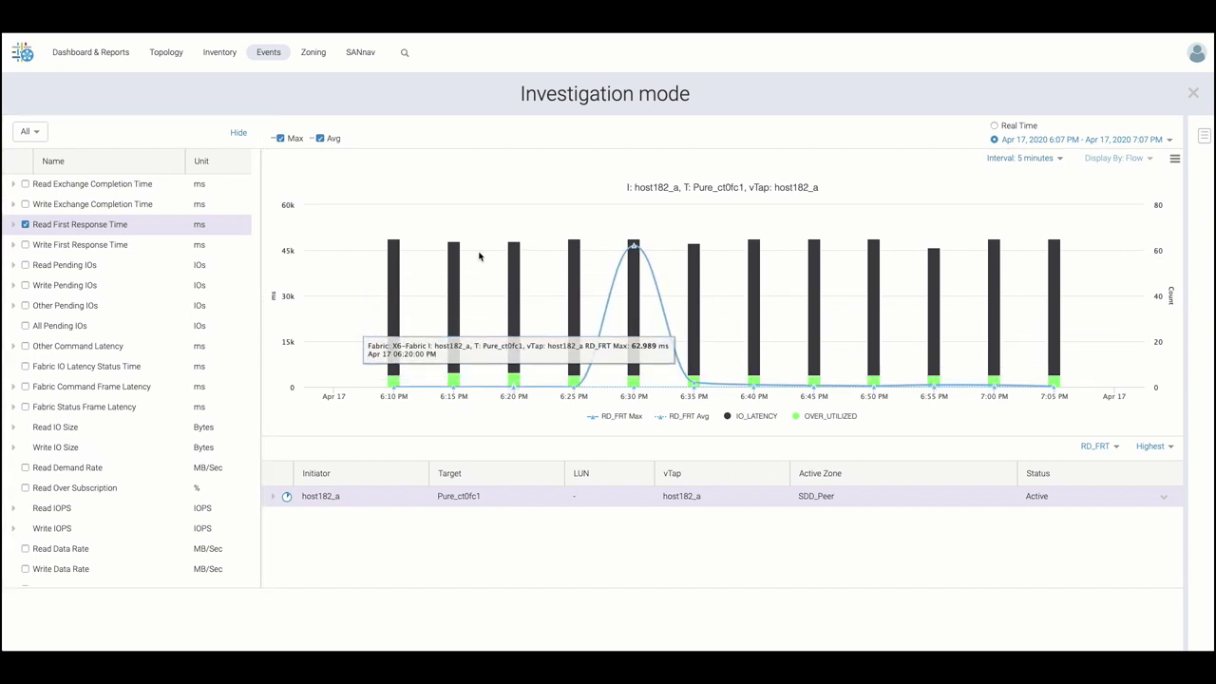
click(396, 267)
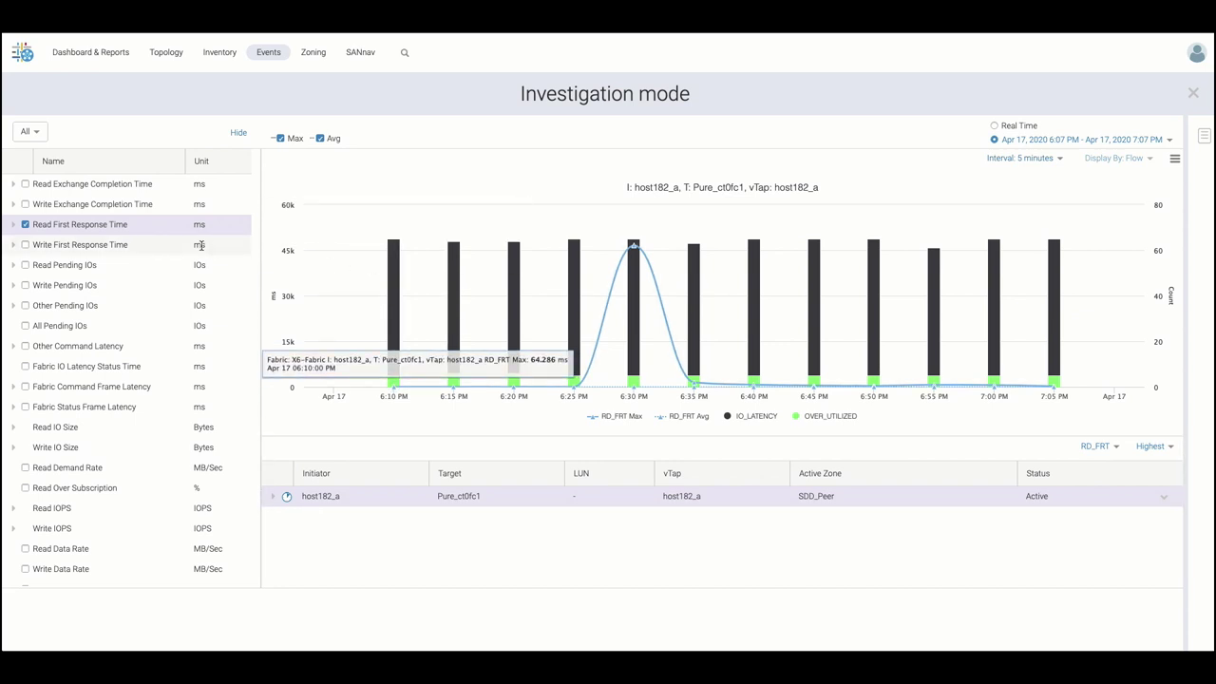
- Add Read Pending IOs to the flow graph and view the IO Latency violations recorded at 6:30 PM
click(25, 265)
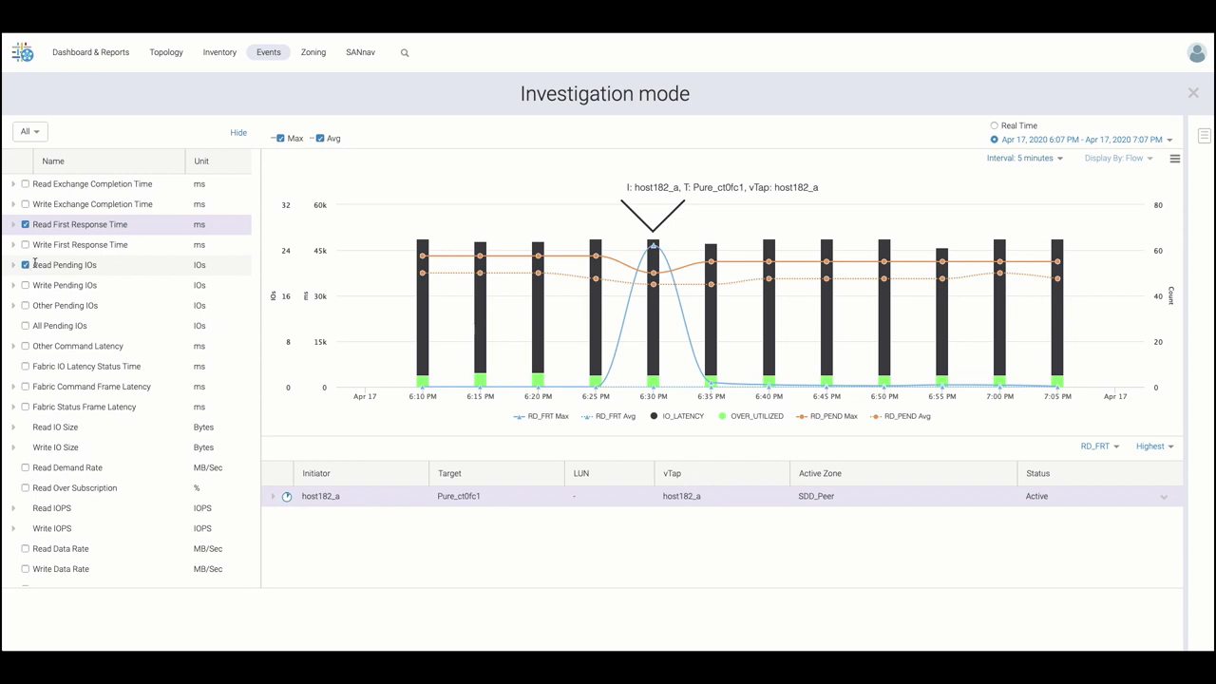
click(655, 353)
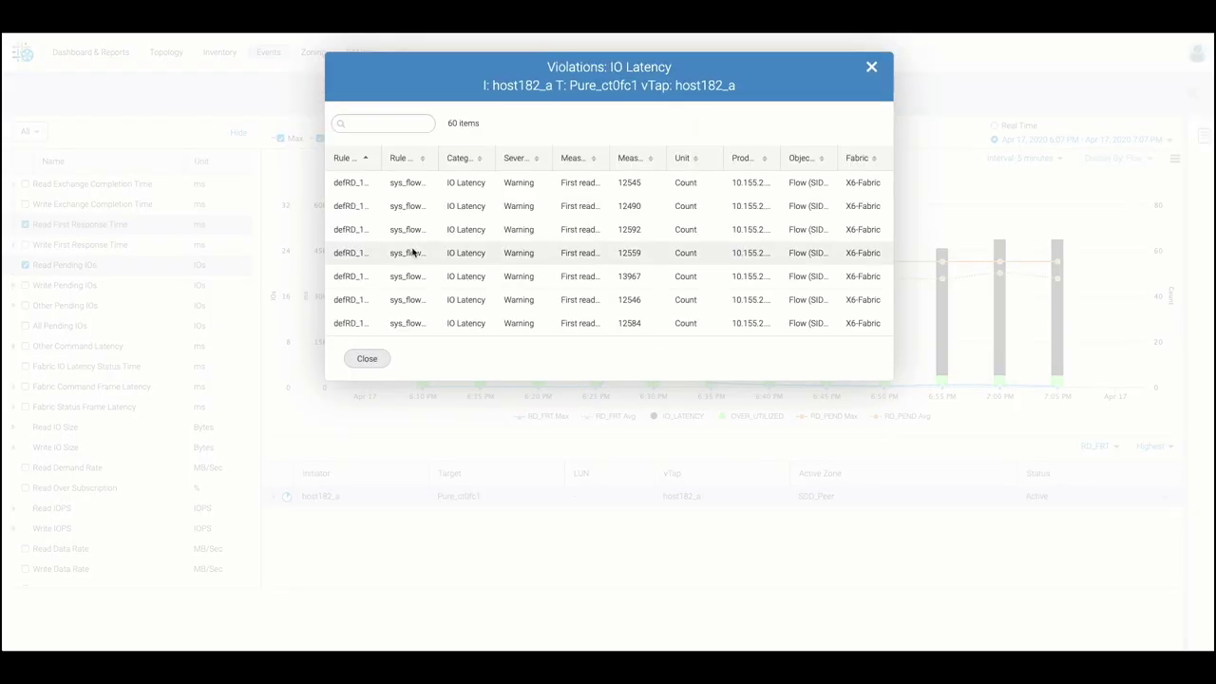
click(873, 68)
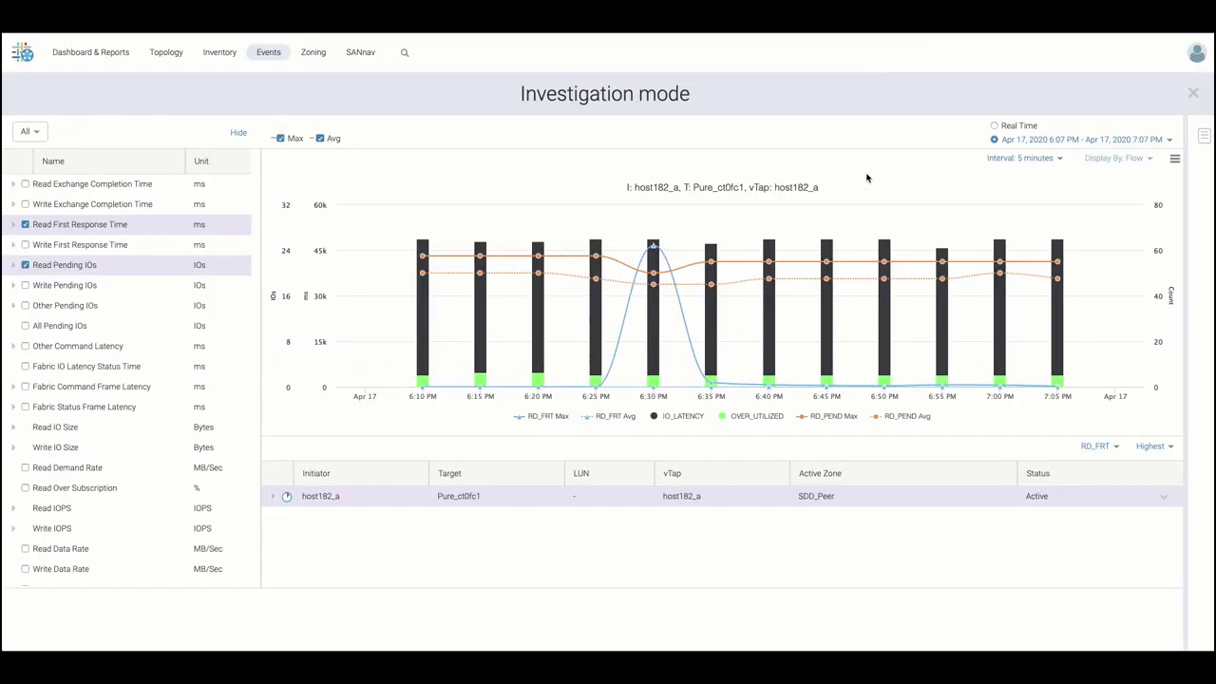
- Review the SAN Monitoring, SAN Configuration and Services categories of the SANnav configurations and settings
click(361, 54)
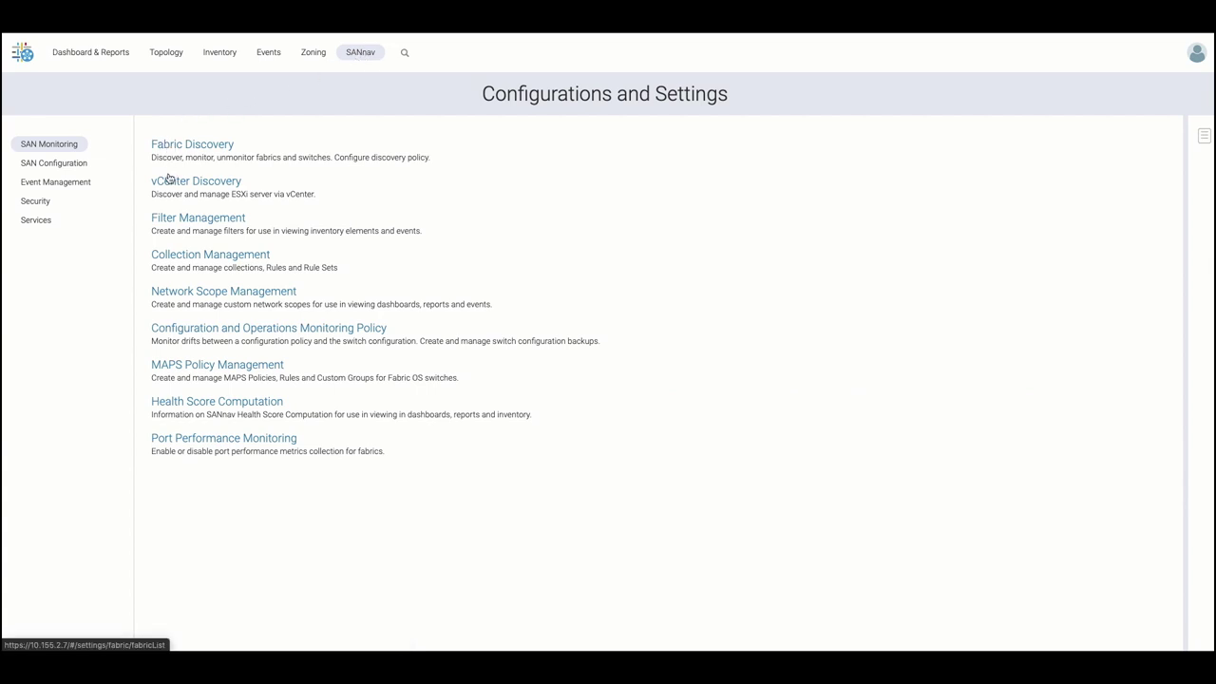
click(51, 168)
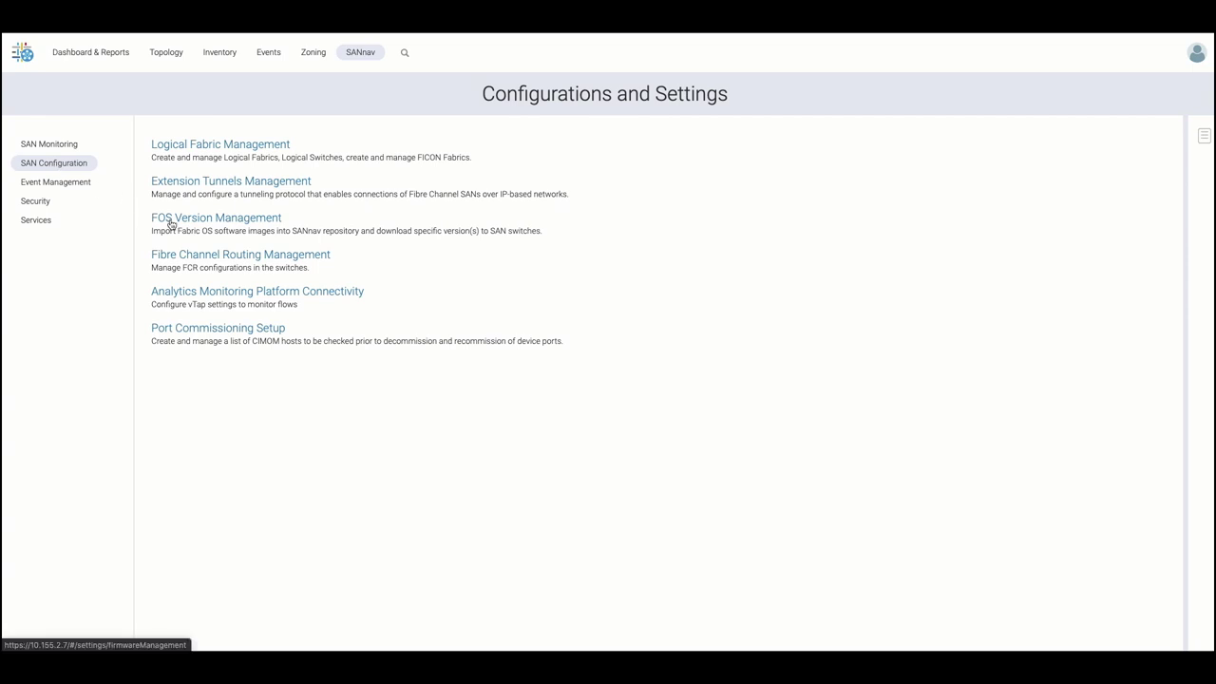
click(32, 220)
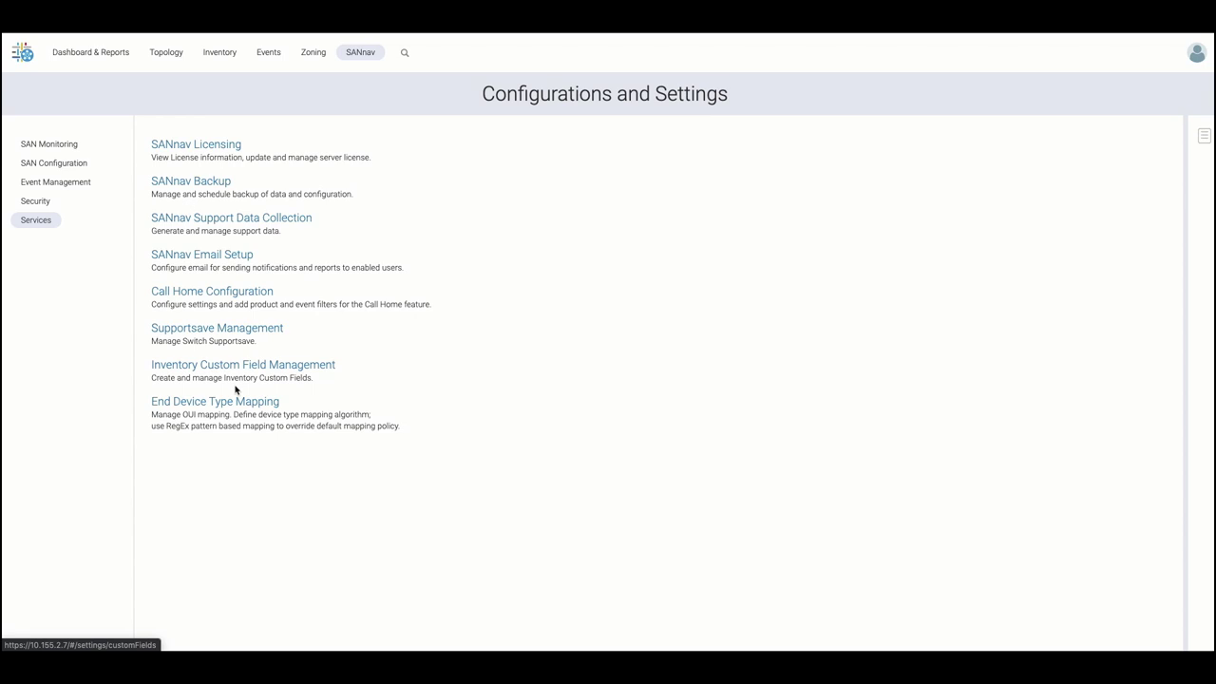
- Log out of the management portal from the current user account
click(1201, 63)
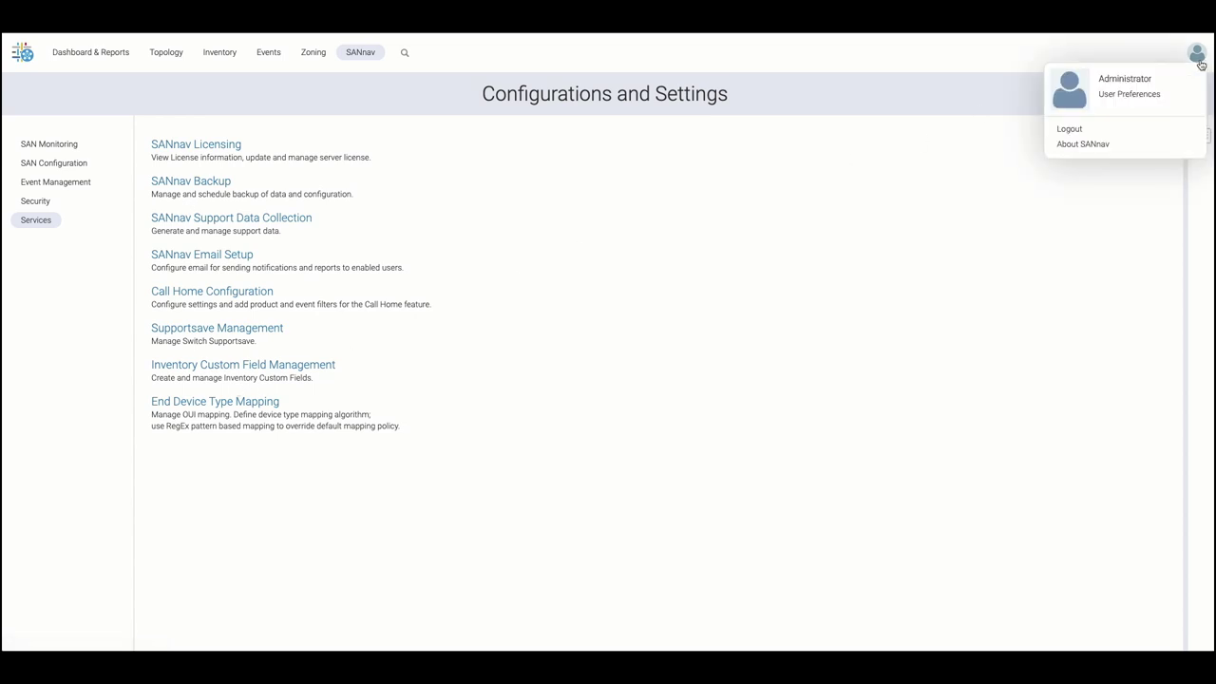
click(1069, 129)
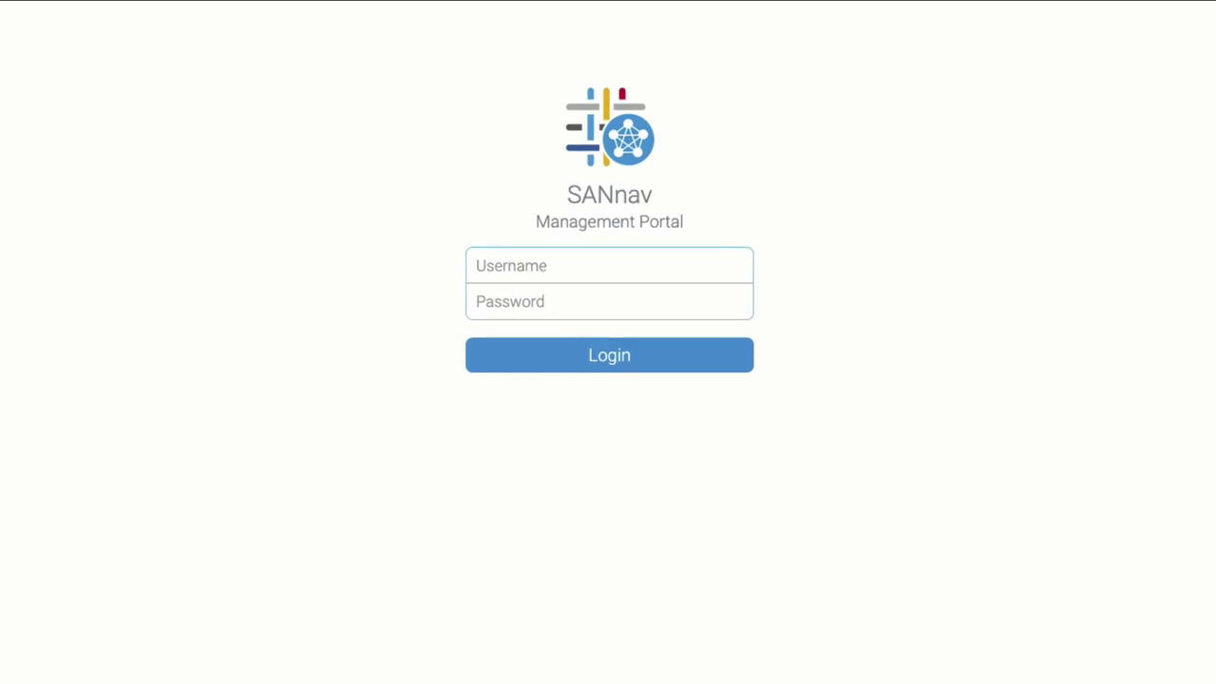